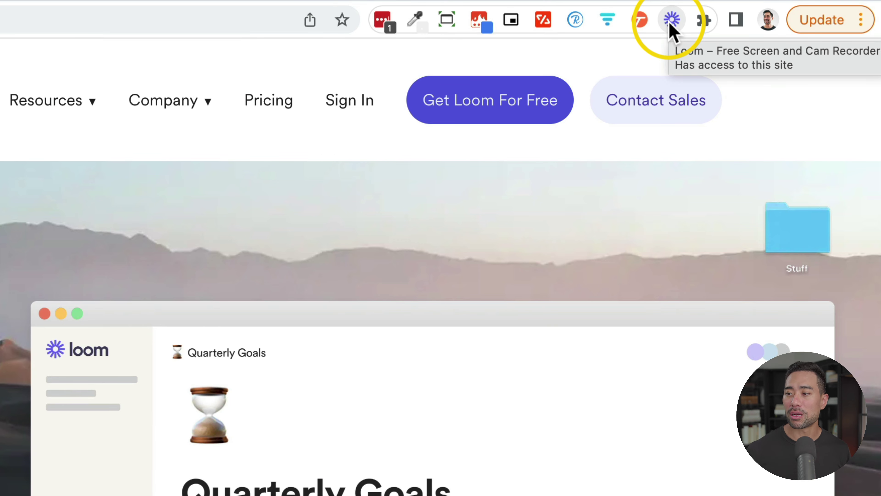
Open the Loom recorder over the pricing page with Screen and Camera mode selected
{"action": "left_click", "coordinate": [671, 22]}
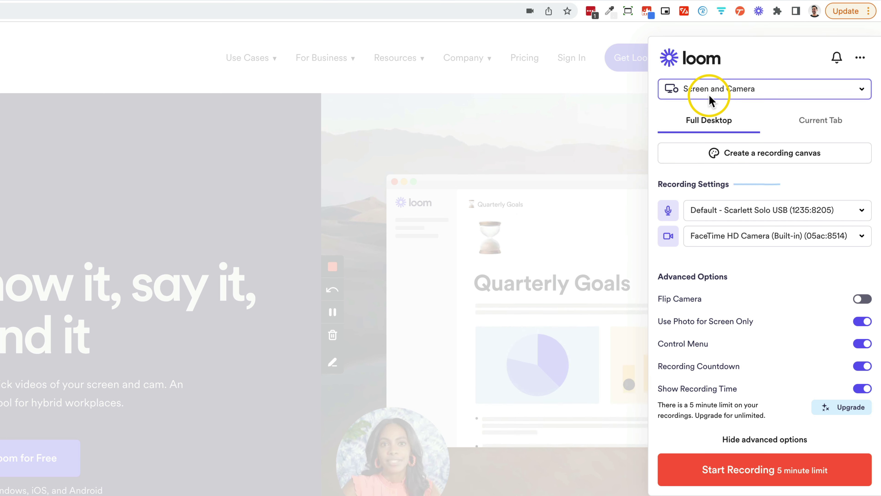
{"action": "left_click", "coordinate": [704, 91]}
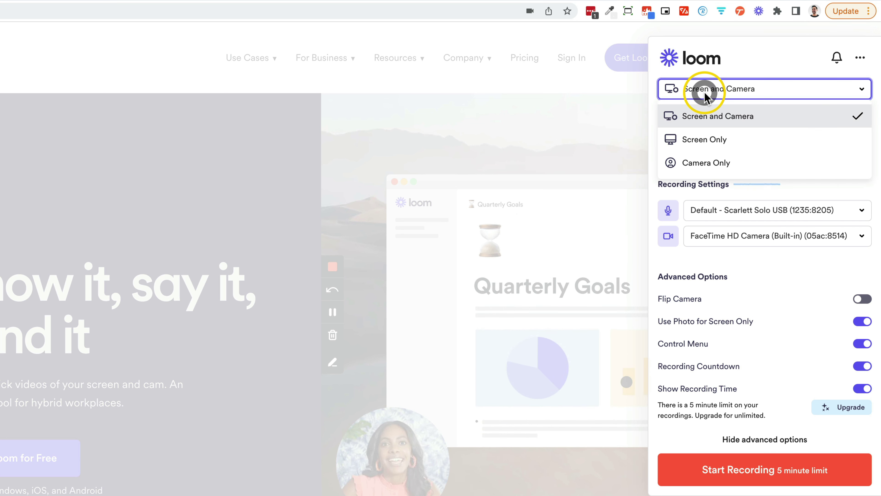
{"action": "left_click", "coordinate": [704, 91]}
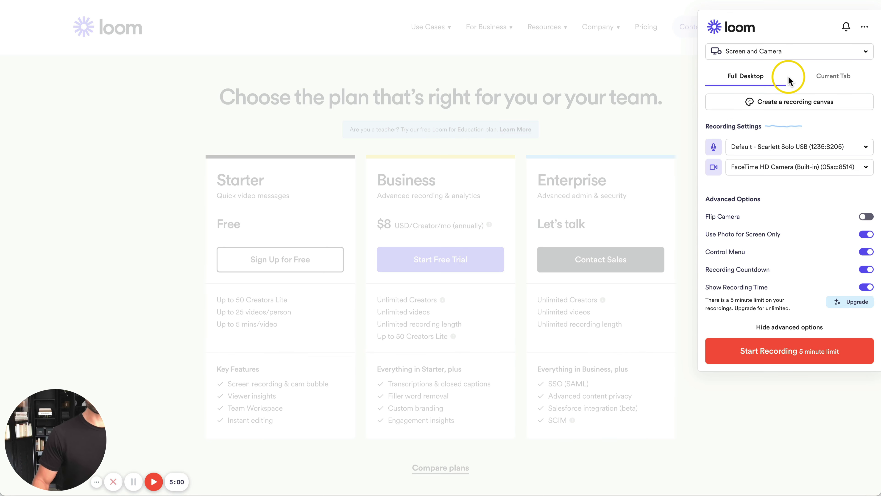
Start a screen-and-camera recording of the Loom Pricing Chrome tab
{"action": "left_click", "coordinate": [747, 361]}
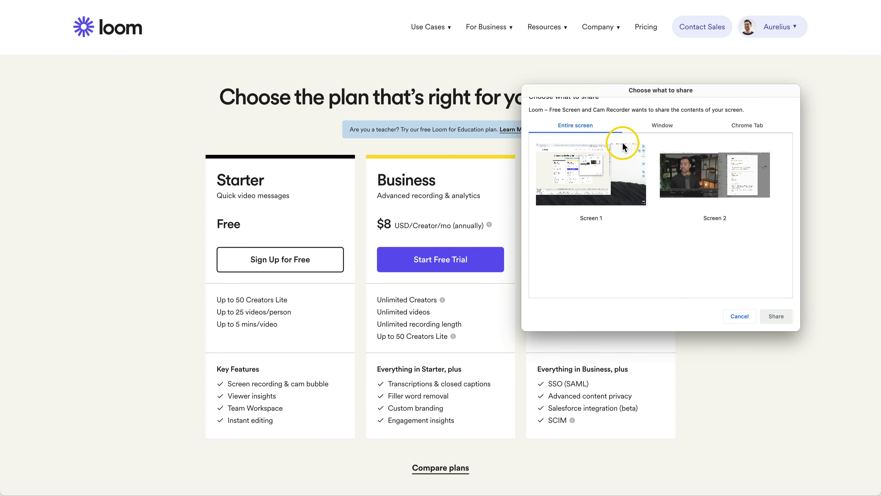
{"action": "left_click", "coordinate": [752, 127]}
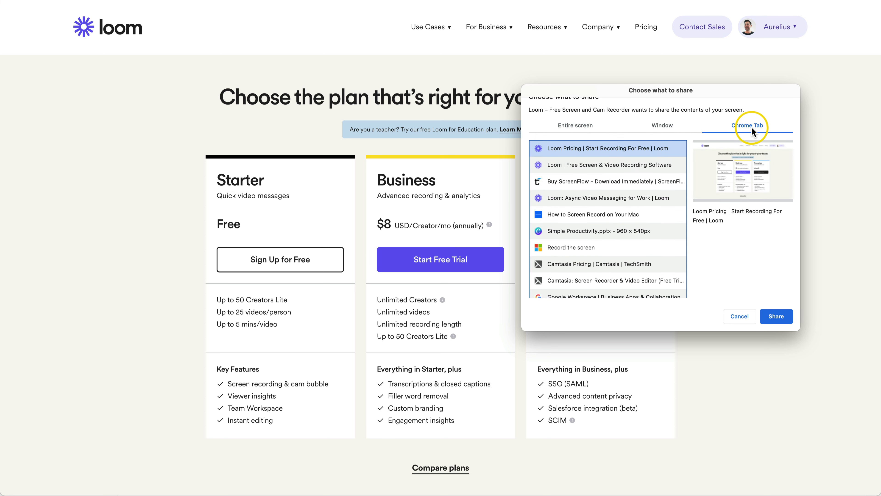
{"action": "left_click", "coordinate": [581, 150]}
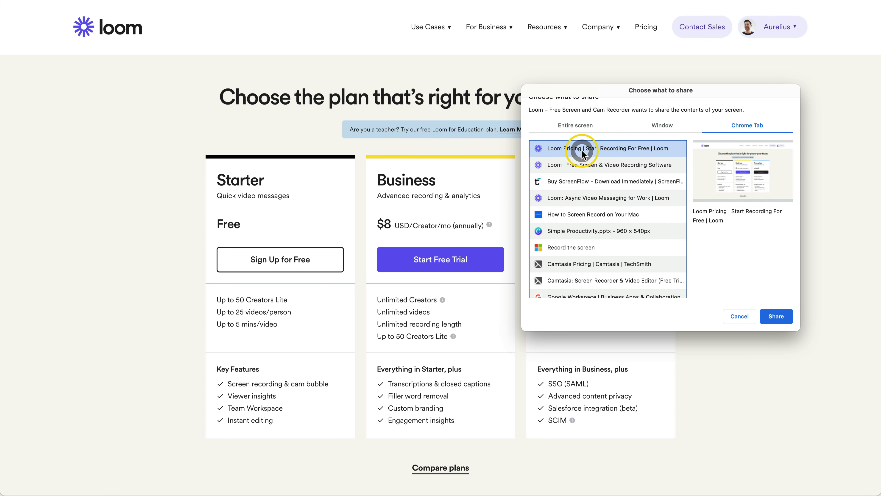
{"action": "left_click", "coordinate": [775, 316]}
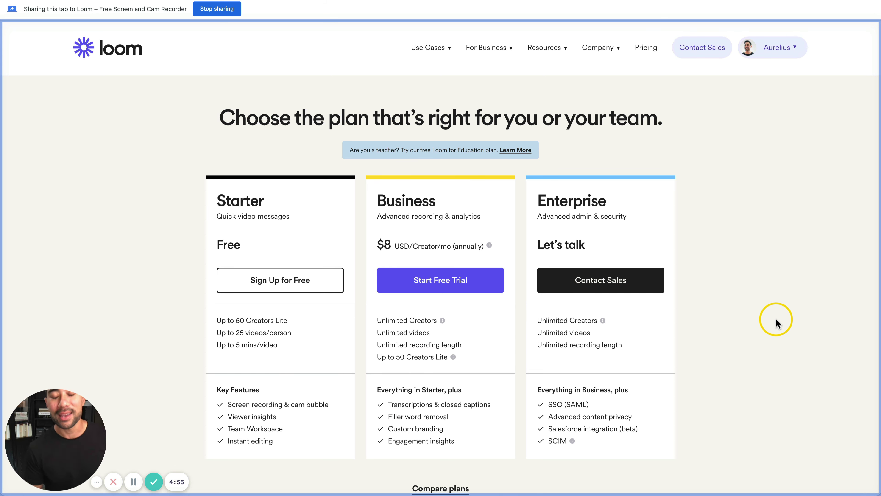
Finish the recording and trim half a second off its start in the trim editor
{"action": "left_click", "coordinate": [154, 482]}
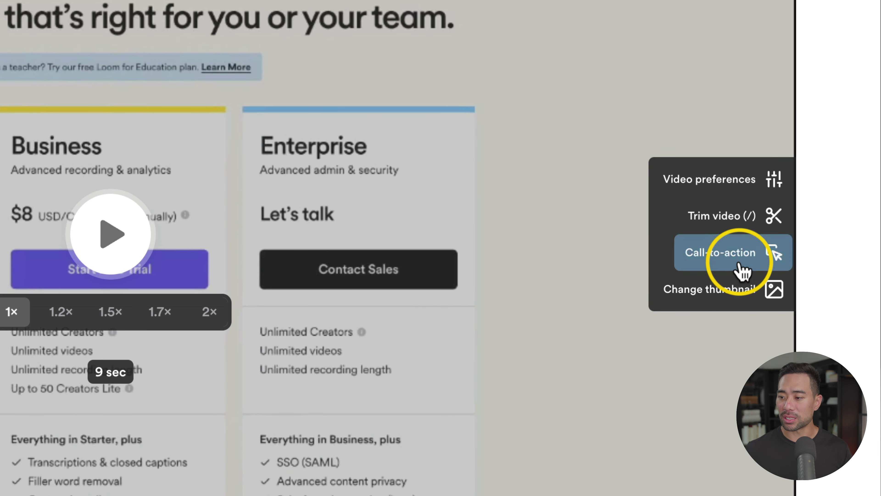
{"action": "left_click", "coordinate": [723, 222]}
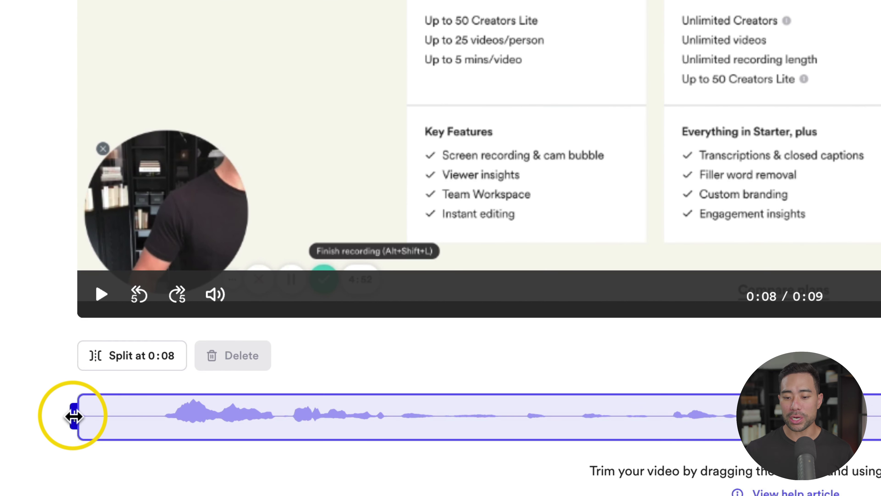
{"action": "left_click_drag", "start_coordinate": [74, 416], "coordinate": [156, 417]}
{"action": "left_click", "coordinate": [153, 417]}
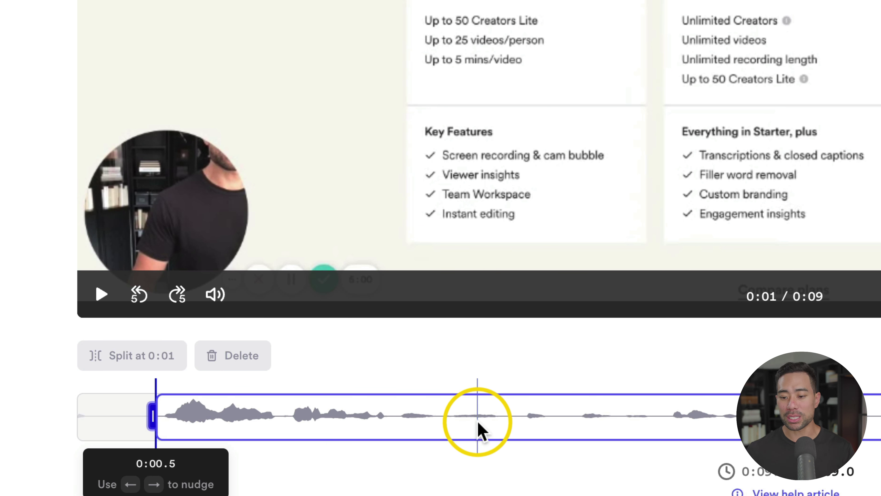
Split the clip at 0:03 and again just after to isolate a short section
{"action": "left_click", "coordinate": [496, 420]}
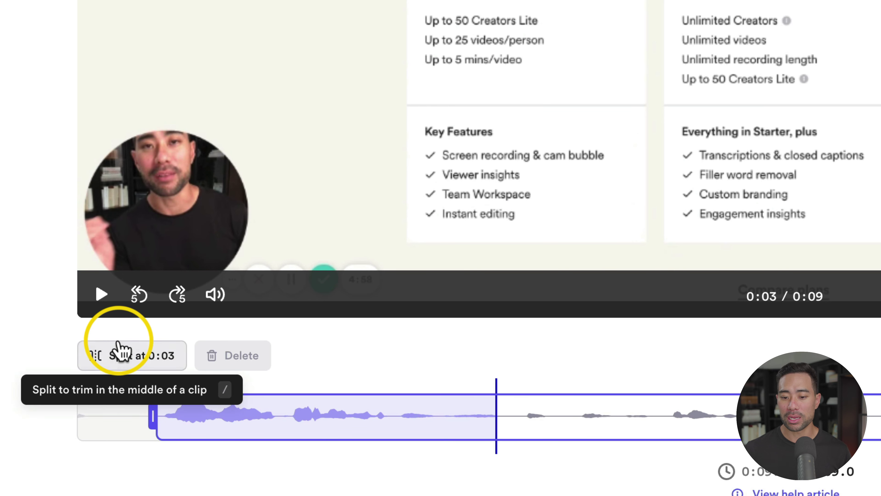
{"action": "left_click", "coordinate": [119, 351]}
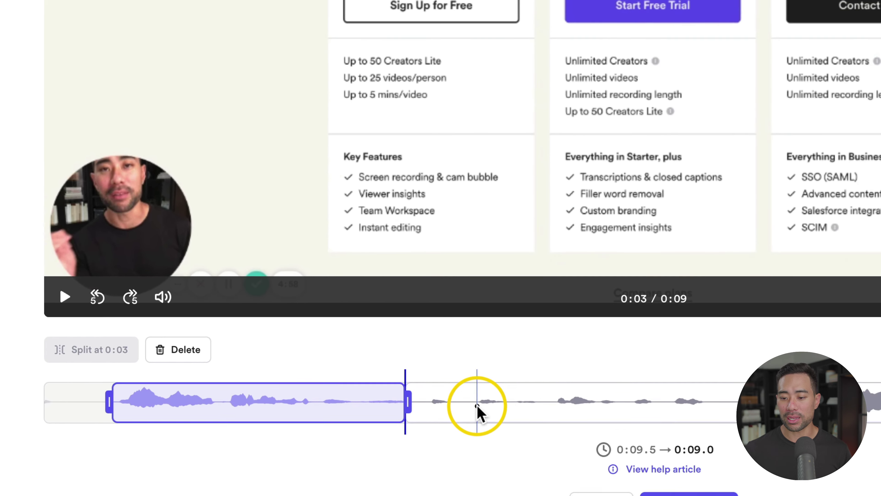
{"action": "left_click", "coordinate": [477, 413]}
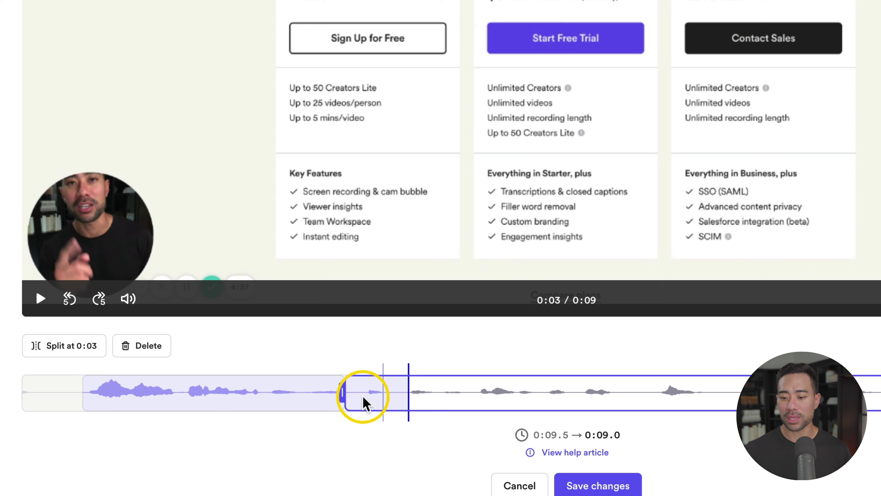
{"action": "left_click", "coordinate": [74, 349]}
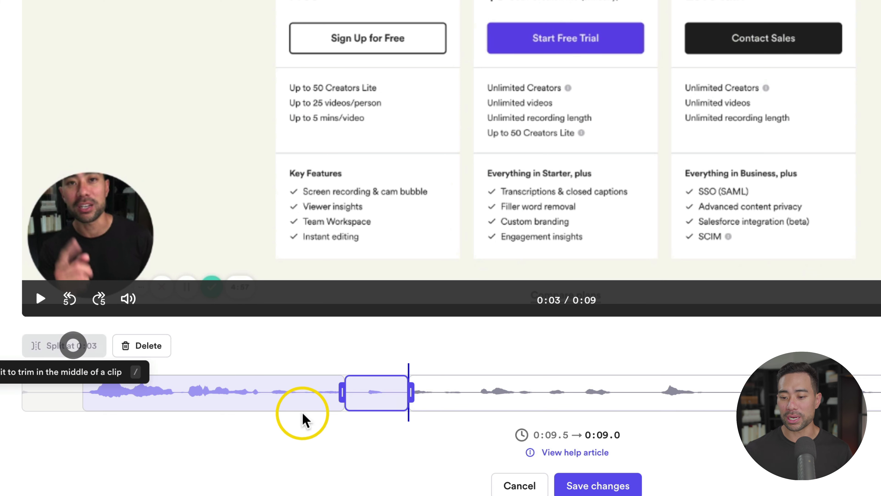
{"action": "left_click", "coordinate": [367, 399]}
Delete the short isolated section near 0:03, shortening the video to 0:08.4
{"action": "left_click", "coordinate": [393, 396]}
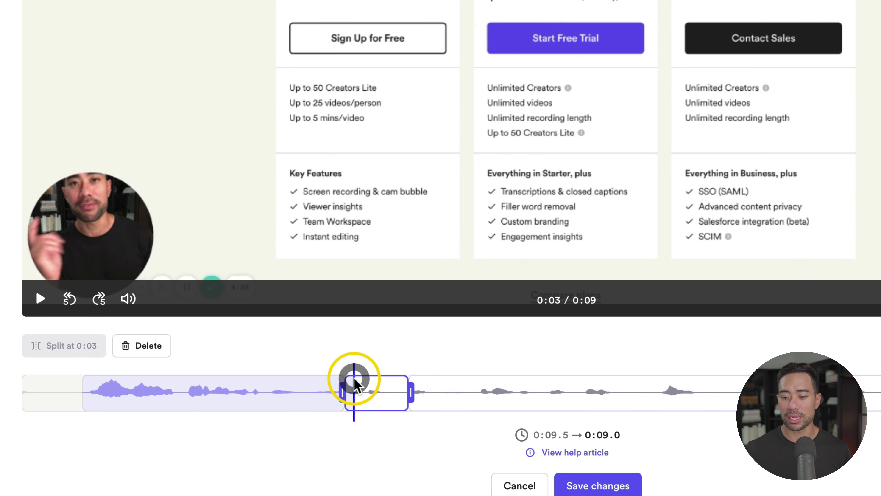
{"action": "left_click", "coordinate": [366, 385]}
{"action": "left_click", "coordinate": [369, 385]}
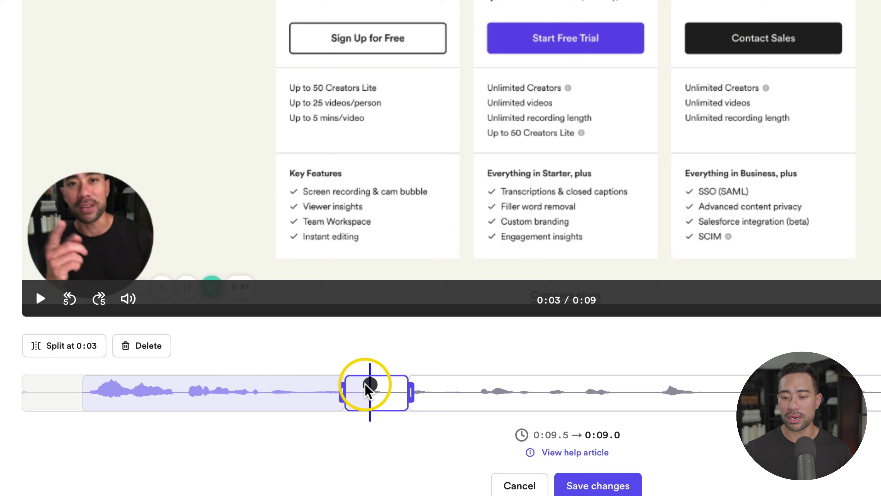
{"action": "left_click", "coordinate": [158, 345]}
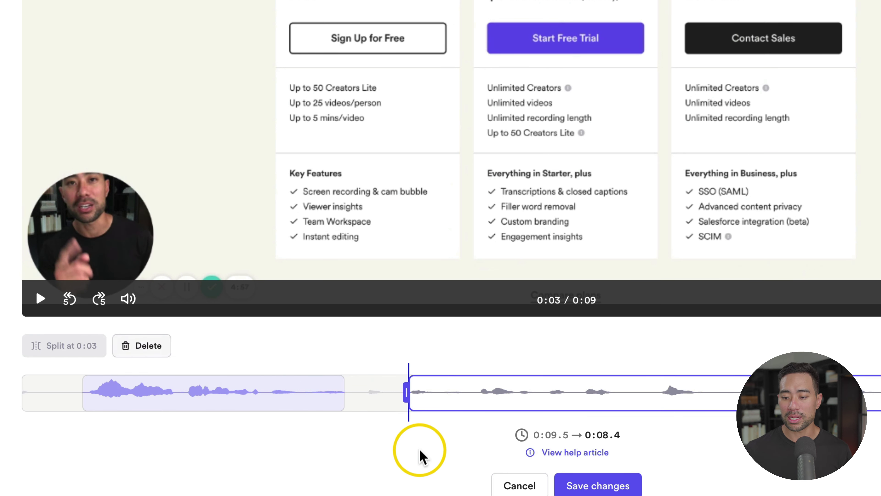
Preview the edited video, playing it from about 0:02
{"action": "left_click", "coordinate": [217, 382]}
{"action": "left_click_drag", "start_coordinate": [89, 390], "coordinate": [75, 391]}
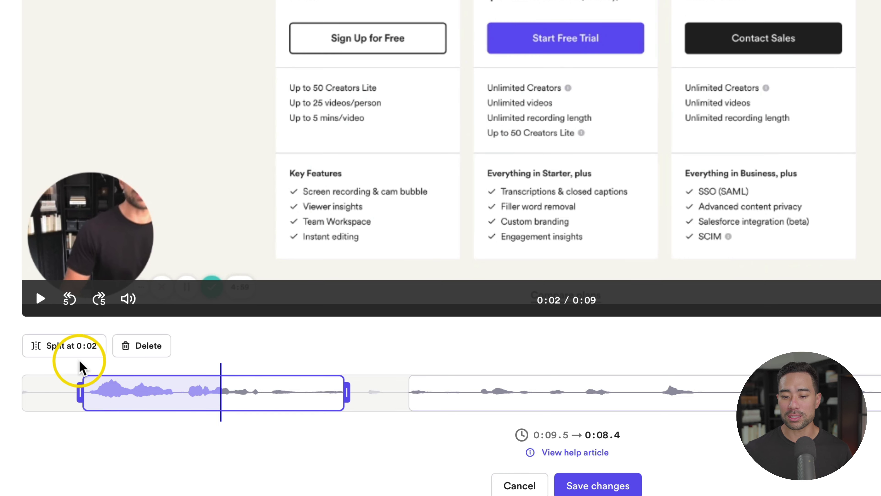
{"action": "left_click", "coordinate": [86, 368]}
{"action": "left_click", "coordinate": [264, 378]}
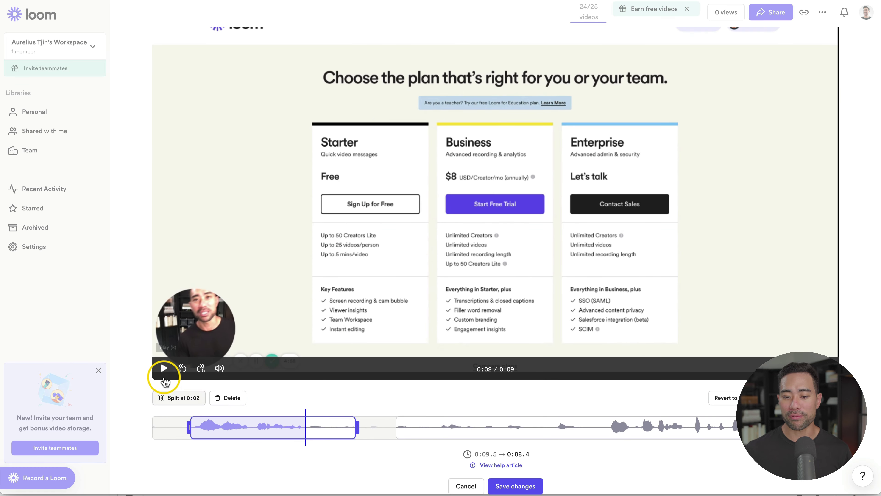
{"action": "left_click", "coordinate": [165, 378]}
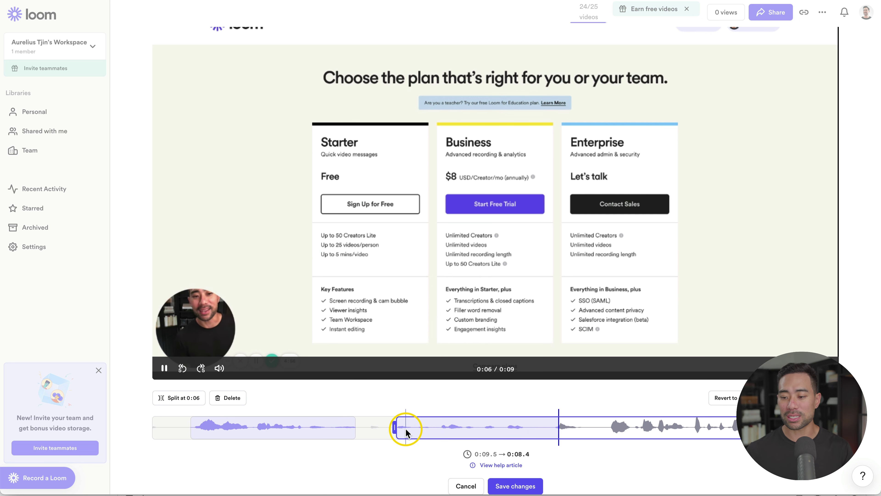
Save the trimmed 8-second video and request its download from the extra options menu
{"action": "scroll", "coordinate": [492, 441], "scroll_direction": "down", "scroll_amount": 1}
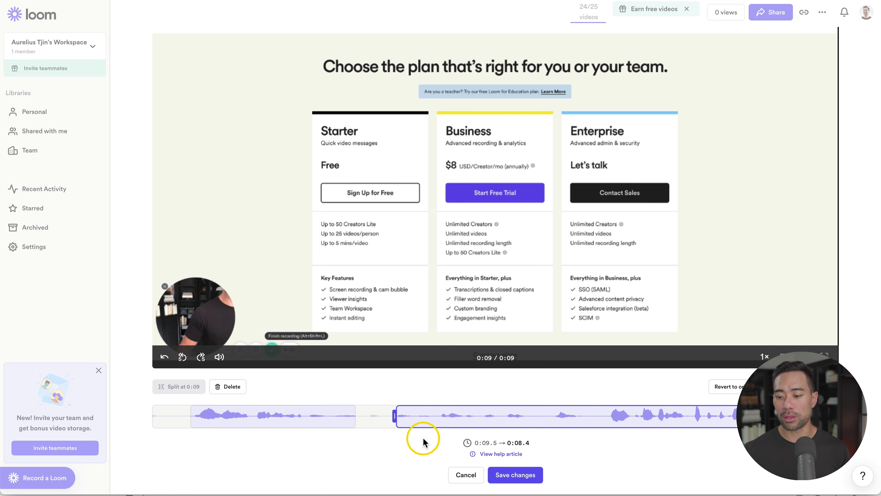
{"action": "left_click", "coordinate": [515, 474]}
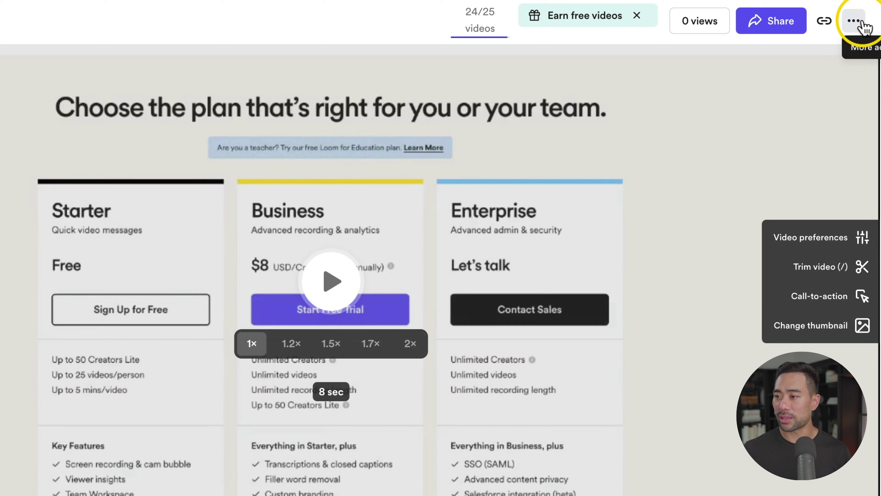
{"action": "left_click", "coordinate": [822, 12]}
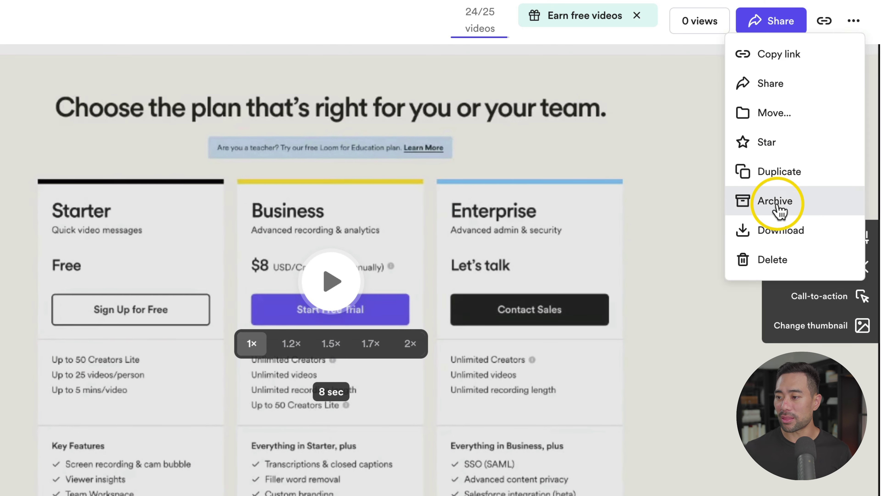
{"action": "left_click", "coordinate": [775, 232]}
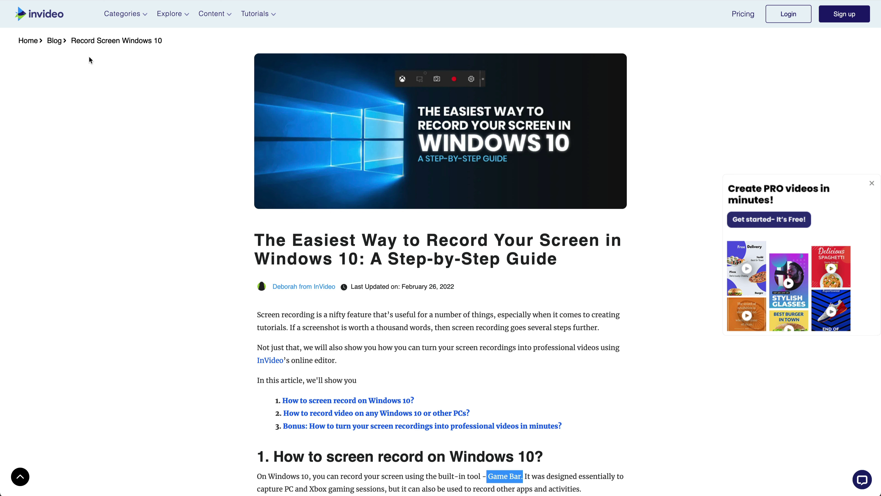
Scroll the InVideo article down to the Windows Game Bar steps 1–4
{"action": "scroll", "coordinate": [496, 336], "scroll_direction": "down", "scroll_amount": 8}
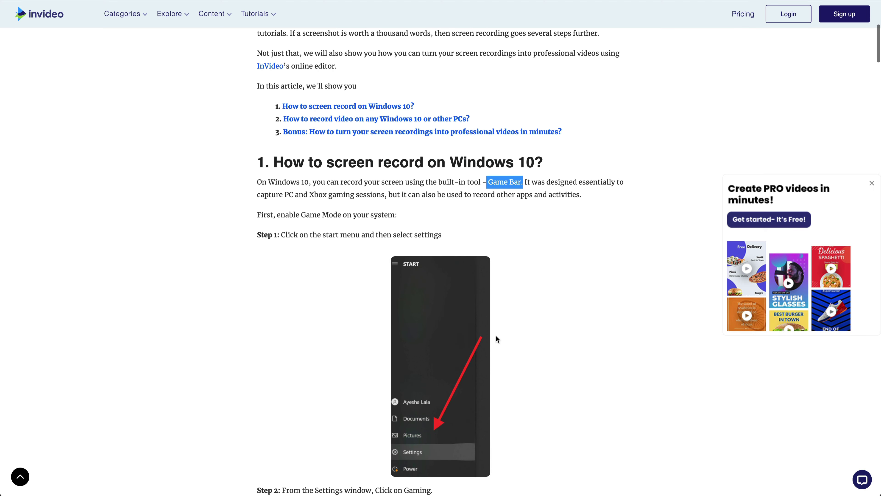
{"action": "scroll", "coordinate": [568, 368], "scroll_direction": "down", "scroll_amount": 18}
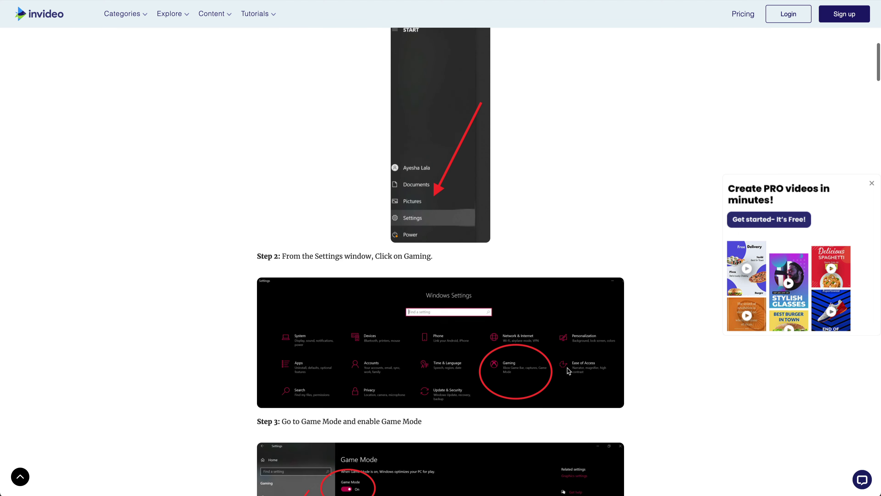
{"action": "scroll", "coordinate": [568, 369], "scroll_direction": "down", "scroll_amount": 12}
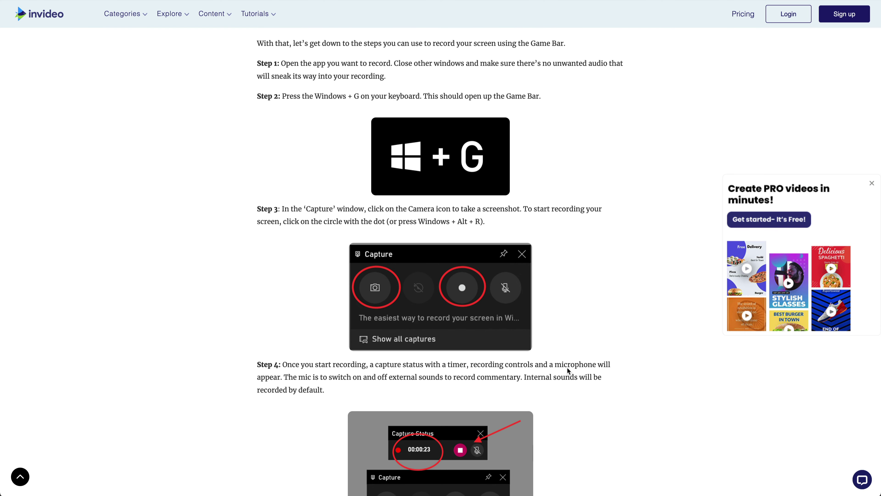
{"action": "scroll", "coordinate": [609, 386], "scroll_direction": "down", "scroll_amount": 1}
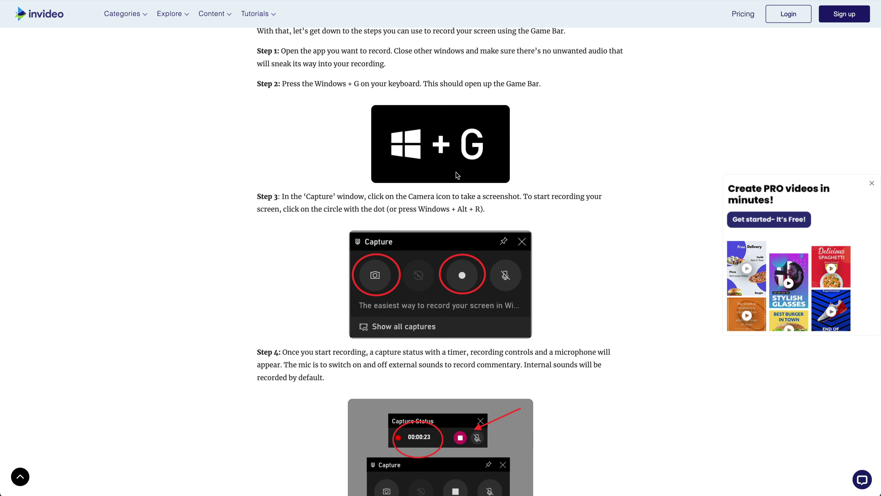
{"action": "scroll", "coordinate": [596, 376], "scroll_direction": "down", "scroll_amount": 1}
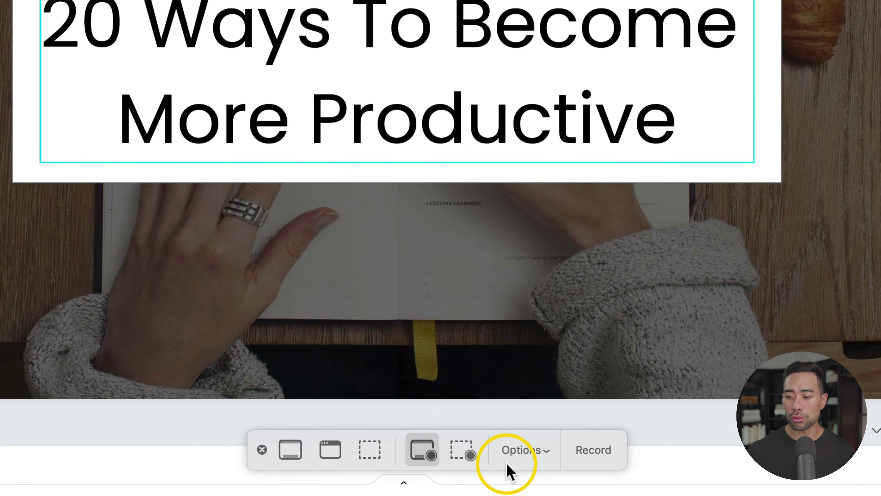
Set the Screenshot toolbar microphone to Scarlett Solo USB and switch to Capture Selected Portion
{"action": "left_click", "coordinate": [532, 455]}
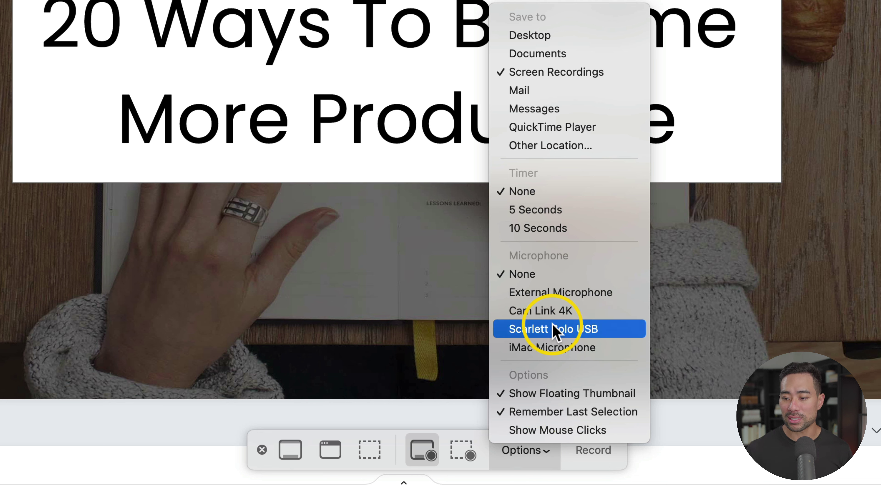
{"action": "left_click", "coordinate": [555, 331]}
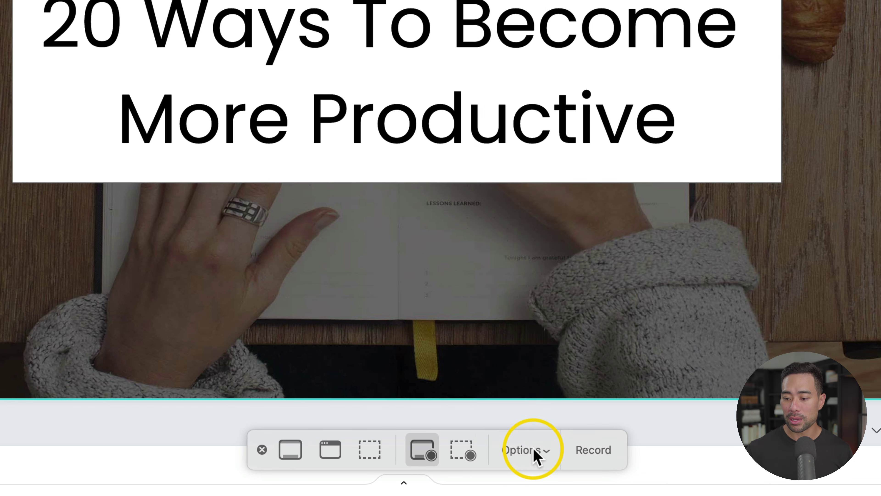
{"action": "left_click", "coordinate": [534, 455]}
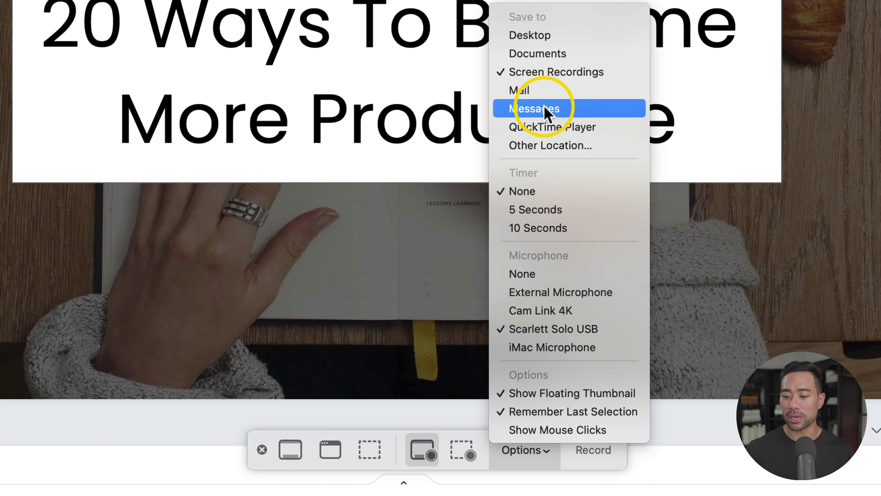
{"action": "left_click", "coordinate": [555, 108]}
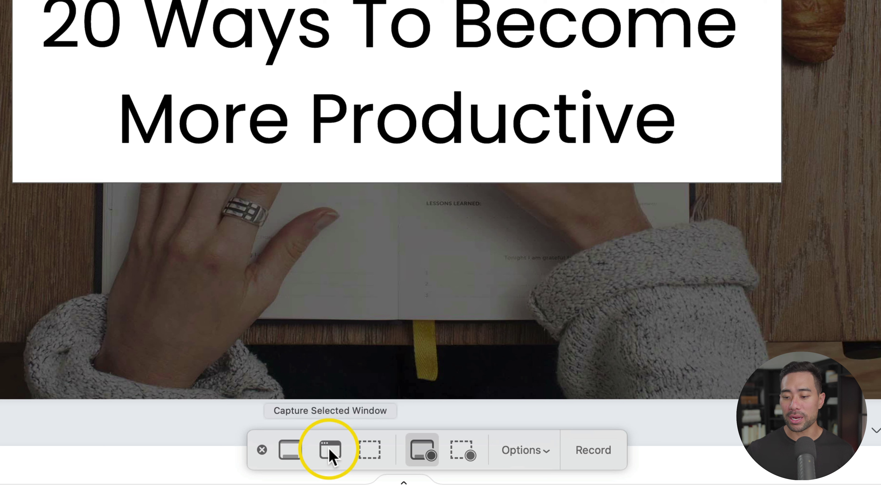
{"action": "left_click", "coordinate": [369, 451]}
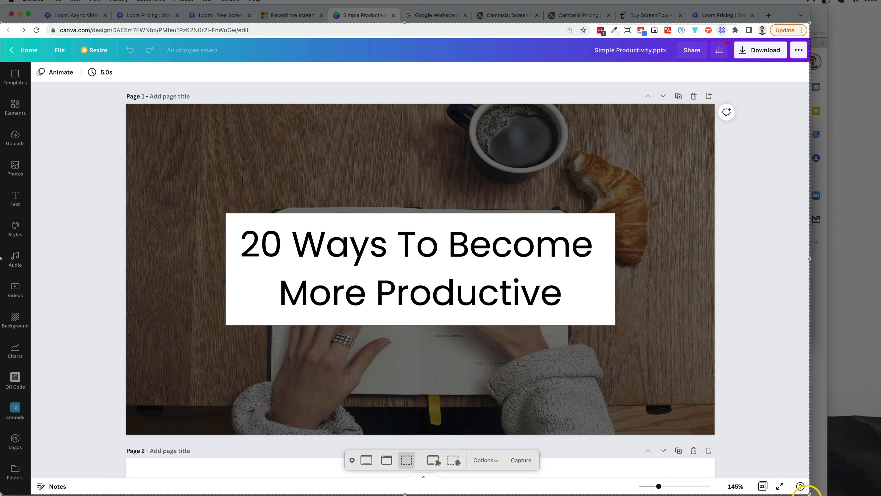
Adjust the selection around the Canva slide and record that selected portion
{"action": "mouse_move", "coordinate": [808, 492]}
{"action": "left_mouse_down"}
{"action": "mouse_move", "coordinate": [708, 397]}
{"action": "mouse_move", "coordinate": [808, 492]}
{"action": "left_mouse_up"}
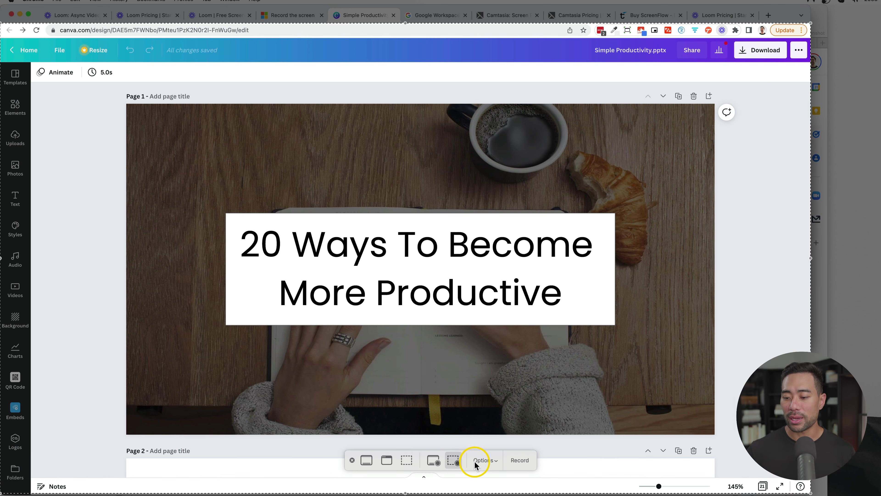
{"action": "left_click", "coordinate": [454, 460]}
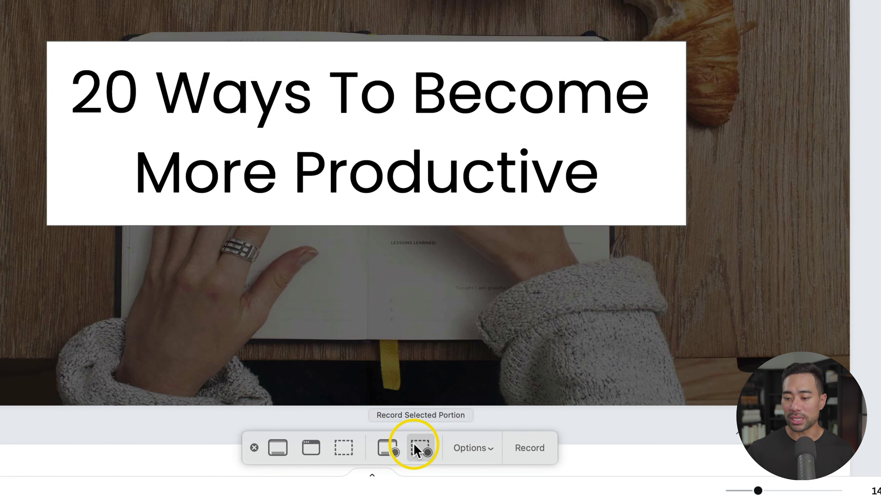
{"action": "left_click", "coordinate": [527, 457]}
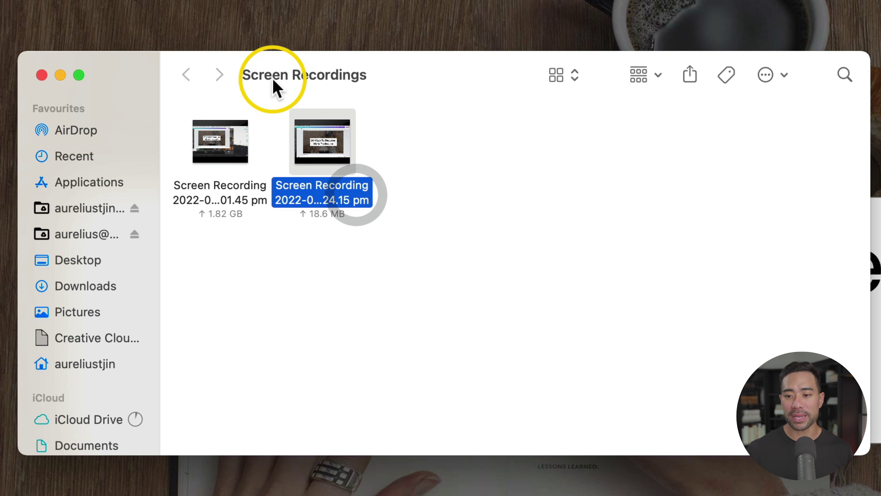
Check the new 18.6 MB recording in Finder's Screen Recordings folder, then return to Canva
{"action": "left_click", "coordinate": [292, 80]}
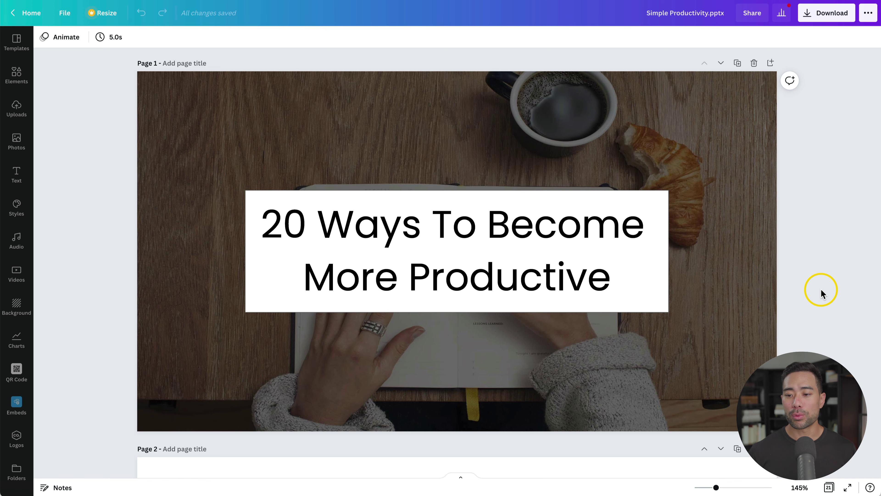
{"action": "scroll", "coordinate": [820, 288], "scroll_direction": "down", "scroll_amount": 7}
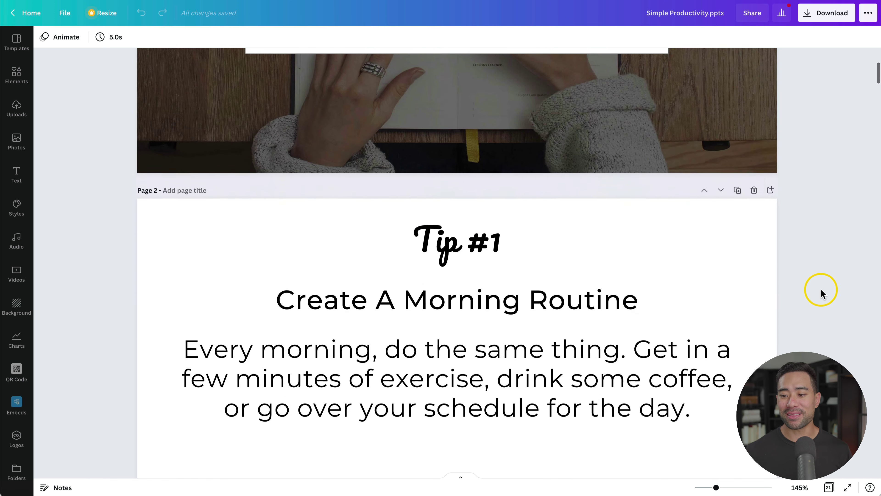
{"action": "scroll", "coordinate": [820, 288], "scroll_direction": "up", "scroll_amount": 7}
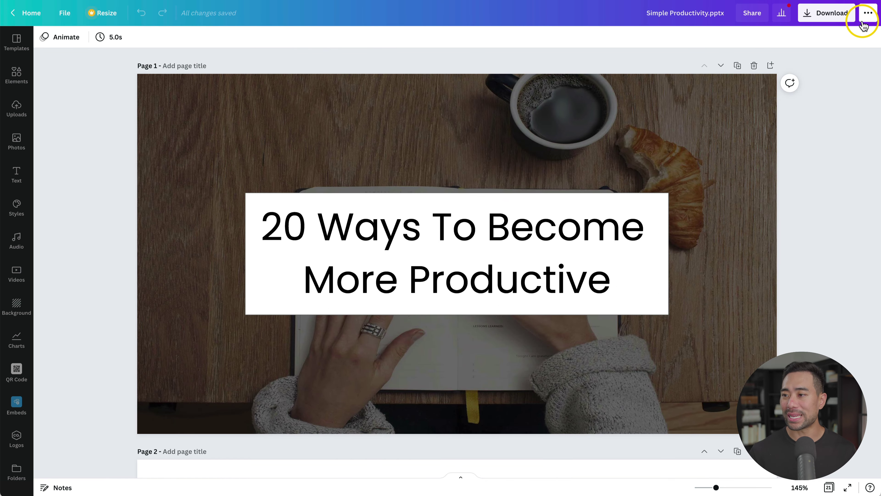
Open Canva's Present and record studio from the ••• menu
{"action": "left_click", "coordinate": [867, 14]}
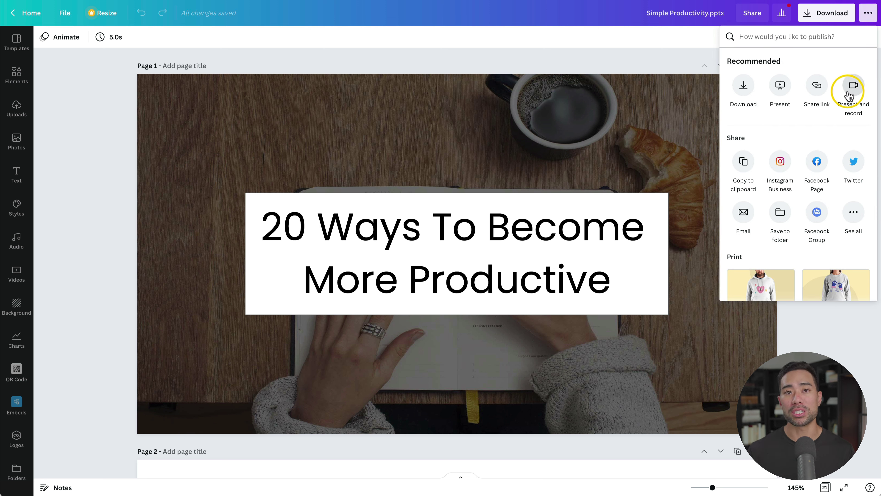
{"action": "left_click", "coordinate": [853, 87]}
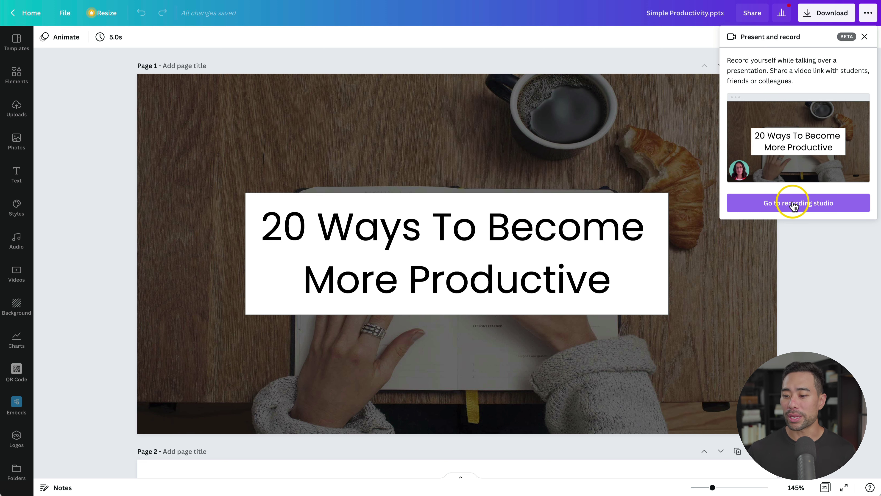
{"action": "left_click", "coordinate": [793, 204]}
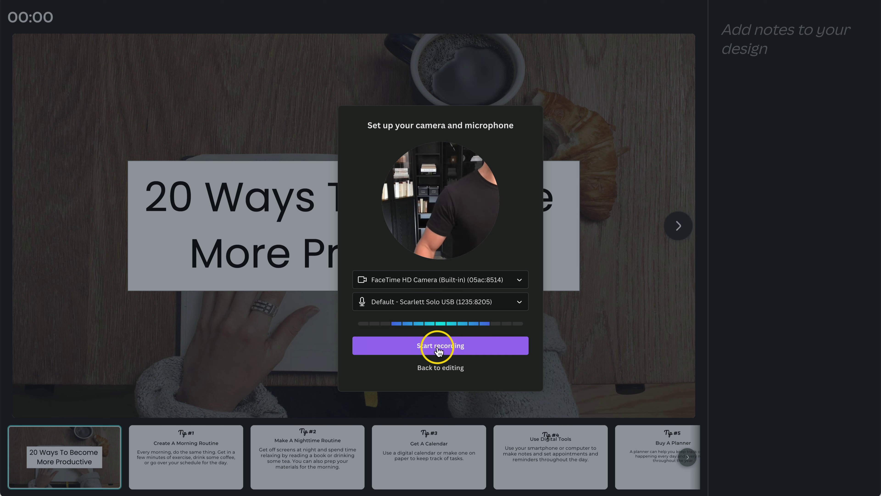
Record the presentation, advancing two slides to Tip #5, then end and save the recording
{"action": "left_click", "coordinate": [438, 351]}
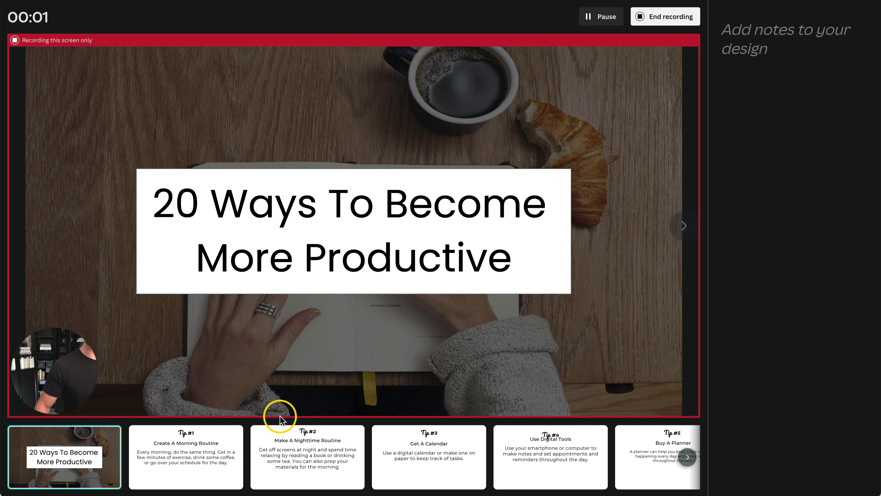
{"action": "left_click", "coordinate": [197, 457]}
{"action": "left_click", "coordinate": [292, 461]}
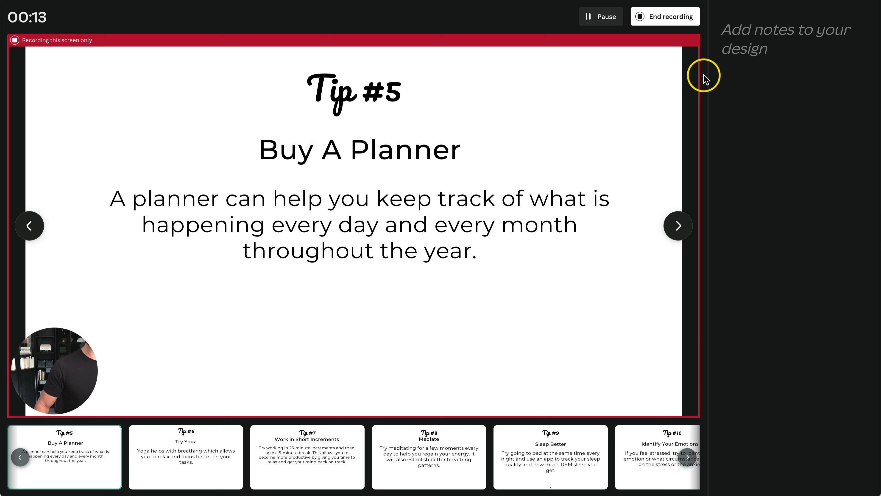
{"action": "left_click", "coordinate": [669, 17]}
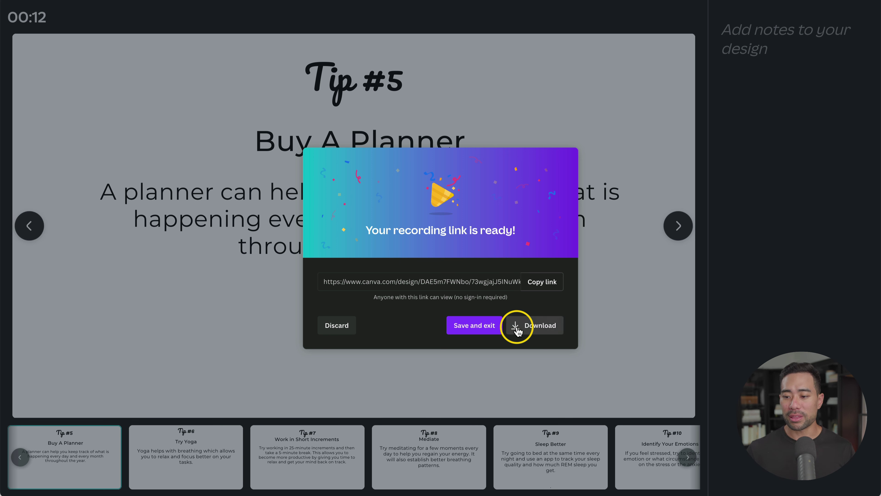
{"action": "left_click", "coordinate": [479, 326]}
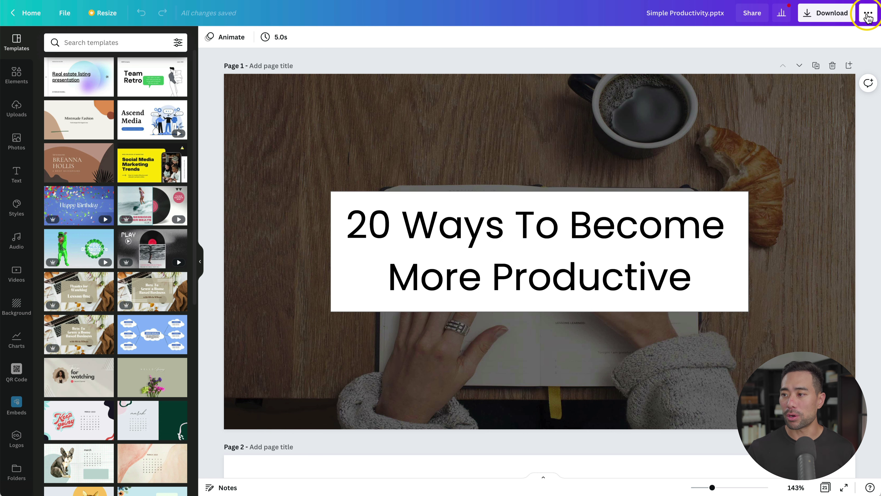
Download the recording as Simple Productivity.pptx.mp4 and drag it from Finder into Canva
{"action": "left_click", "coordinate": [868, 15]}
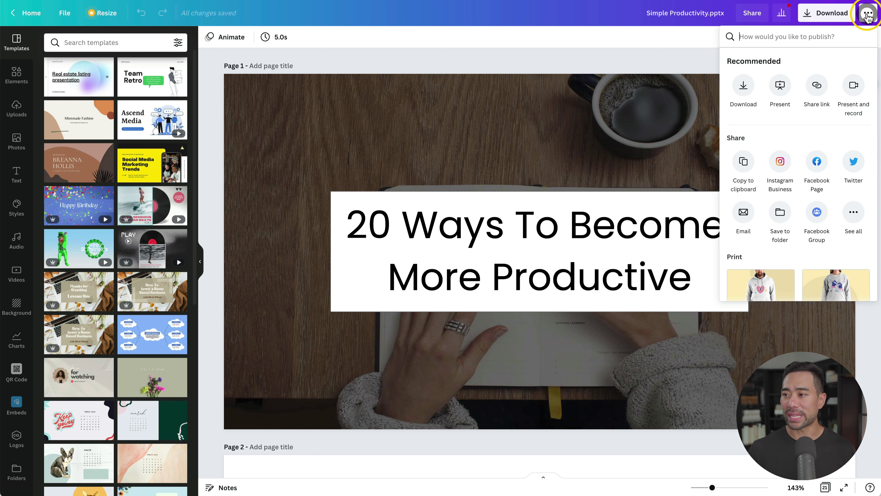
{"action": "left_click", "coordinate": [852, 90]}
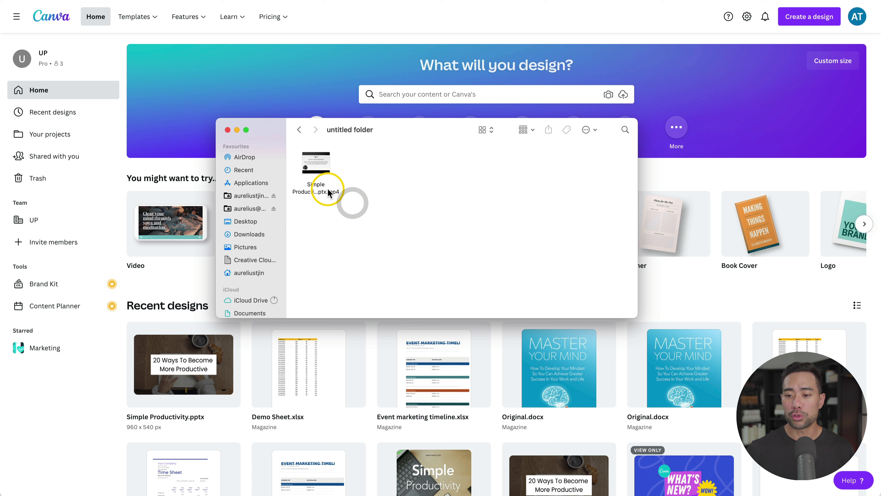
{"action": "left_click_drag", "start_coordinate": [329, 190], "coordinate": [164, 353]}
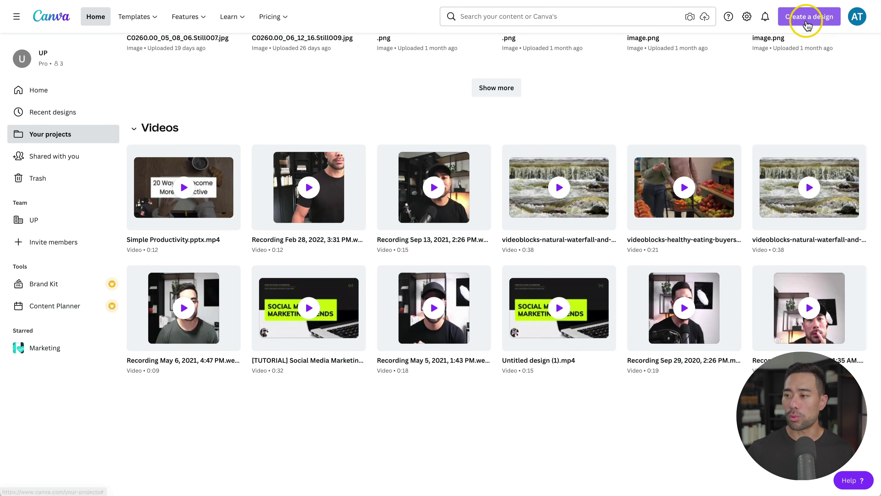
Create a new 1920 × 1080 video design and add the uploaded Simple Productivity recording to it
{"action": "left_click", "coordinate": [804, 18]}
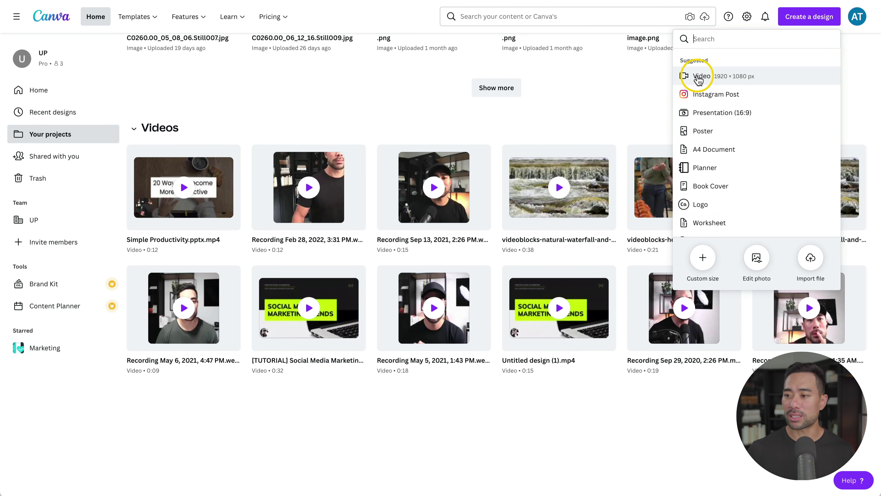
{"action": "type", "text": "video"}
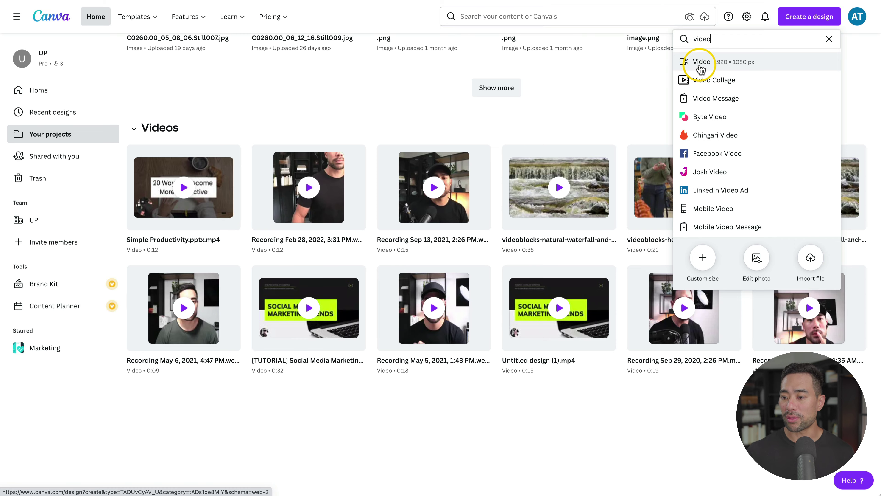
{"action": "left_click", "coordinate": [700, 65]}
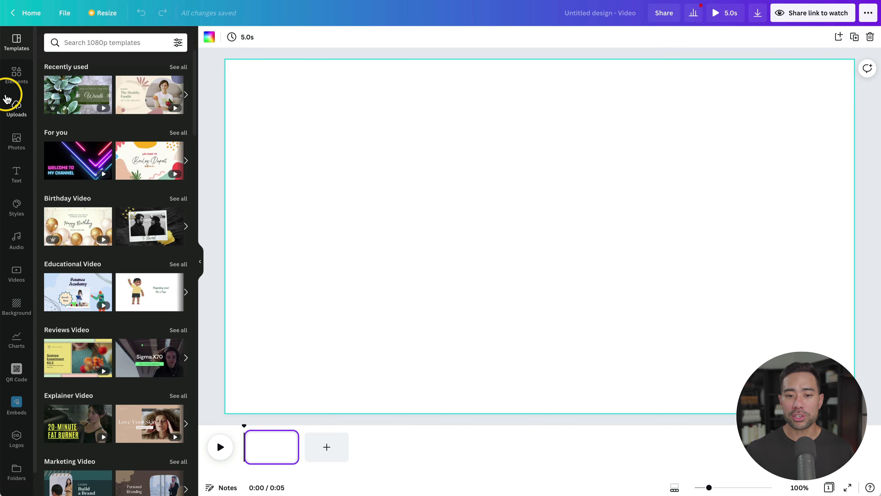
{"action": "left_click", "coordinate": [16, 105]}
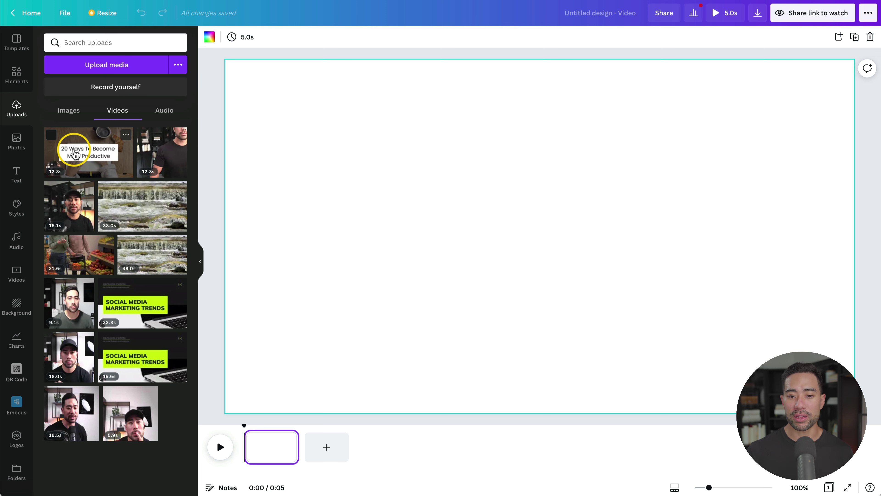
{"action": "left_click", "coordinate": [74, 152]}
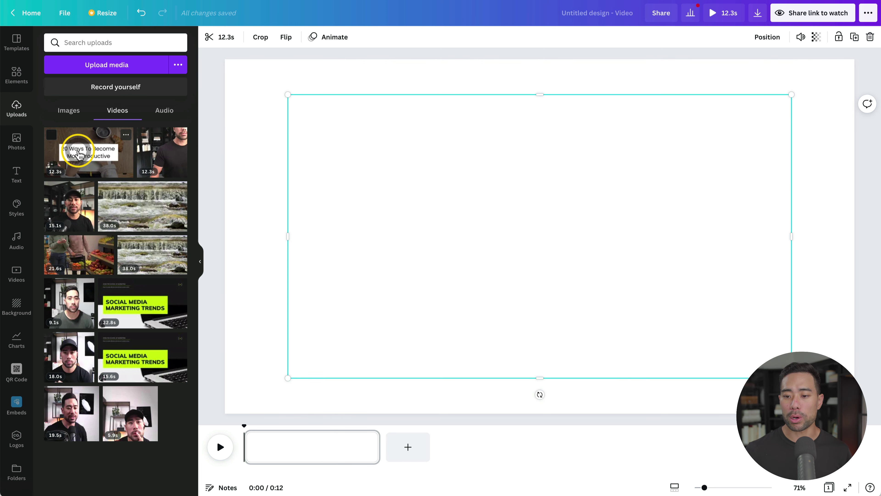
Move and enlarge the video so it fills the whole page
{"action": "left_click_drag", "start_coordinate": [607, 371], "coordinate": [629, 295]}
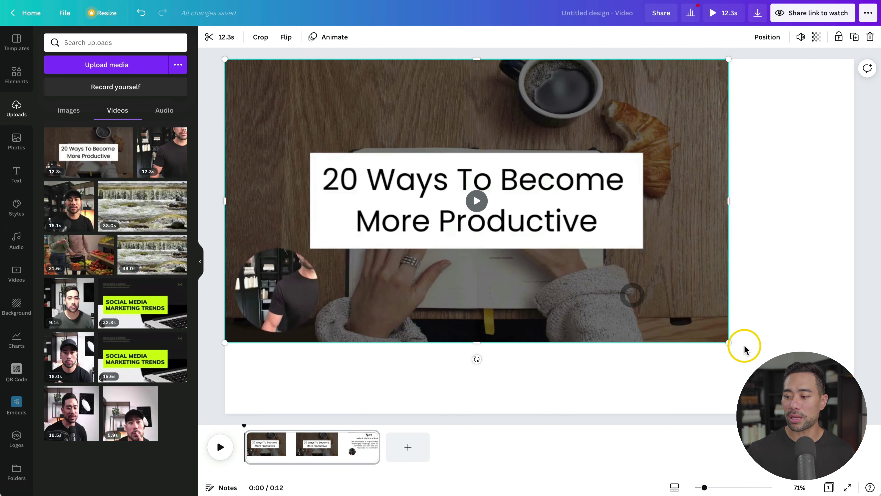
{"action": "left_click_drag", "start_coordinate": [728, 342], "coordinate": [855, 413]}
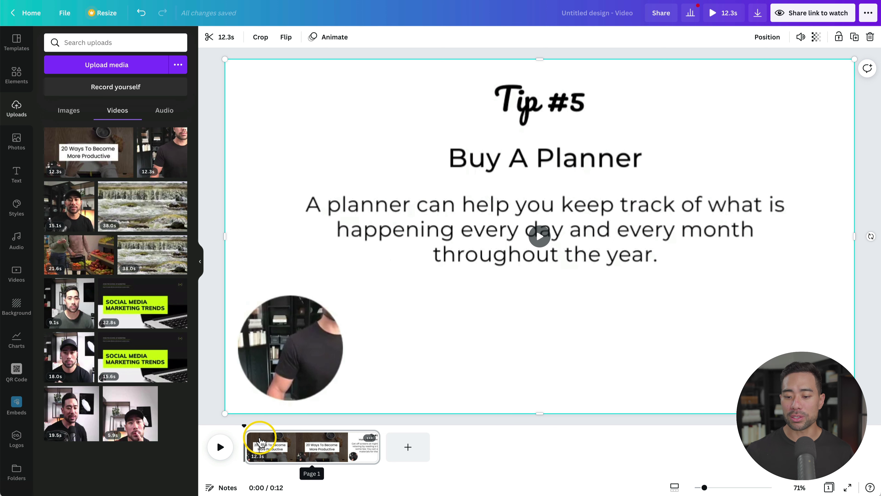
{"action": "mouse_move", "coordinate": [263, 444]}
{"action": "left_mouse_down"}
{"action": "mouse_move", "coordinate": [289, 448]}
{"action": "mouse_move", "coordinate": [244, 445]}
{"action": "mouse_move", "coordinate": [270, 442]}
{"action": "left_mouse_up"}
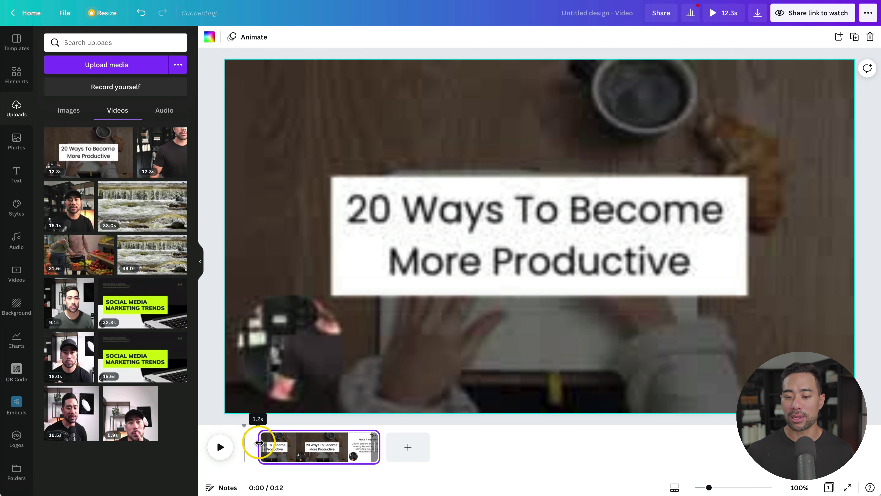
Split the timeline clip twice and delete the short middle piece, leaving an 8-second video
{"action": "right_click", "coordinate": [274, 439]}
{"action": "left_click", "coordinate": [303, 404]}
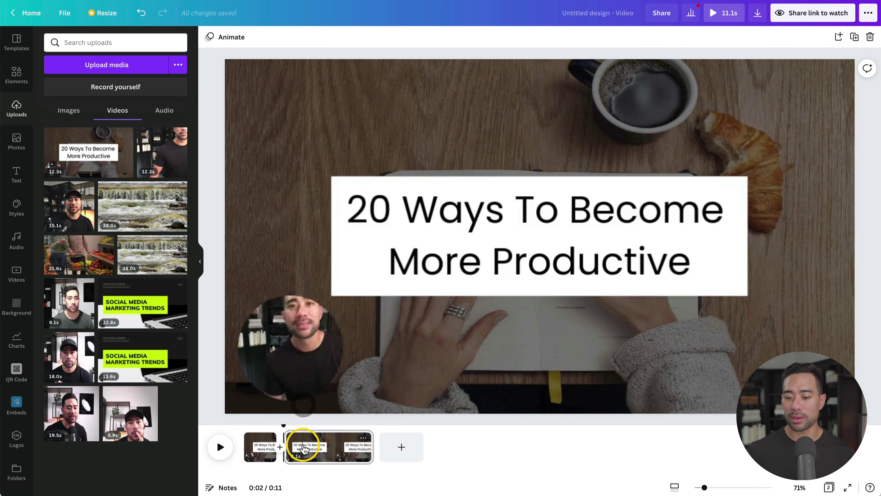
{"action": "left_click", "coordinate": [313, 446]}
{"action": "right_click", "coordinate": [314, 446]}
{"action": "left_click", "coordinate": [342, 404]}
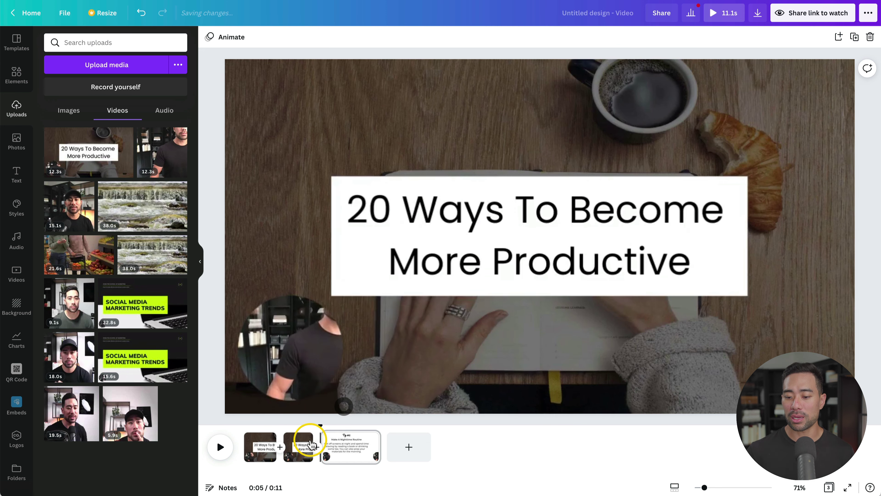
{"action": "key", "text": "Delete"}
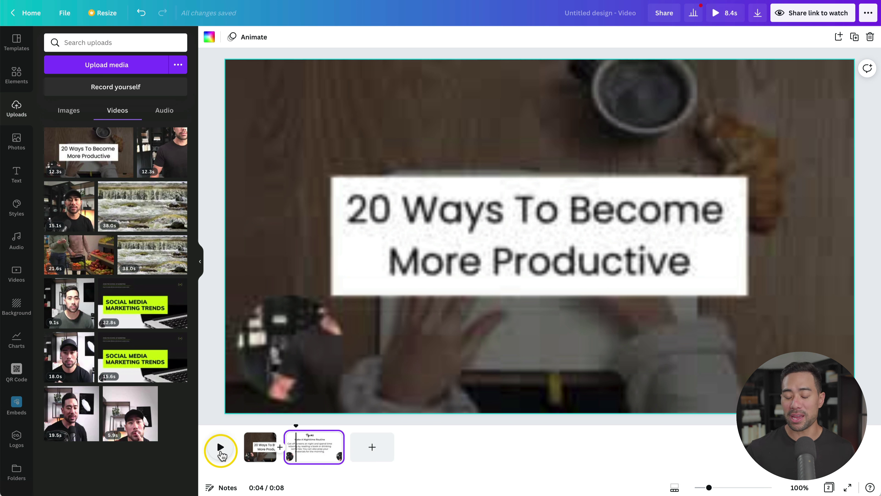
{"action": "left_click", "coordinate": [708, 250]}
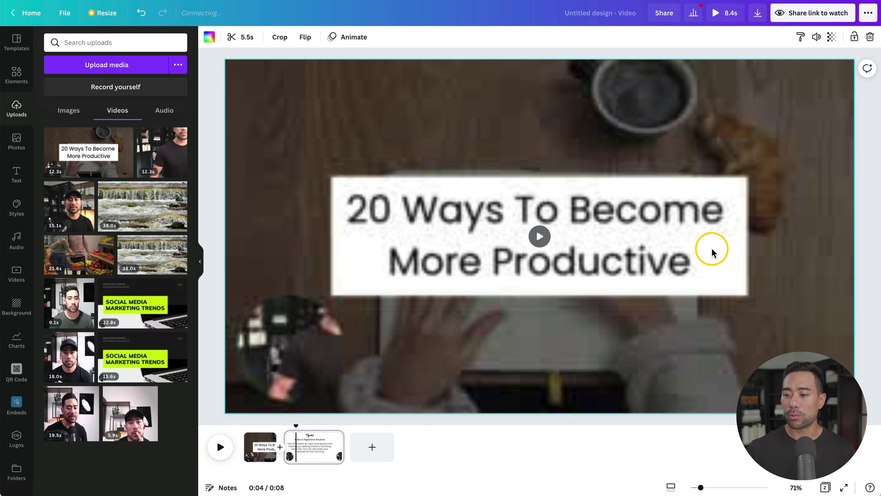
{"action": "left_click", "coordinate": [758, 13]}
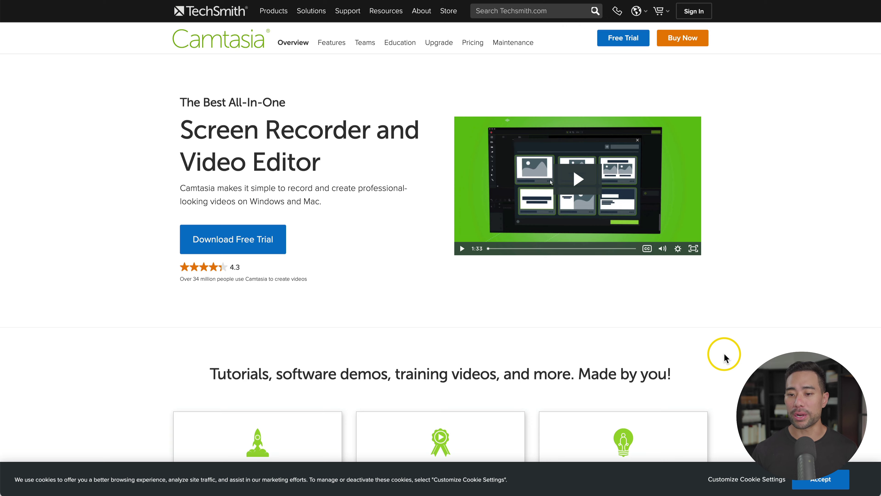
Scroll the Camtasia overview down to features like Templates, Web Camera Capture and Annotations
{"action": "scroll", "coordinate": [724, 355], "scroll_direction": "down", "scroll_amount": 1}
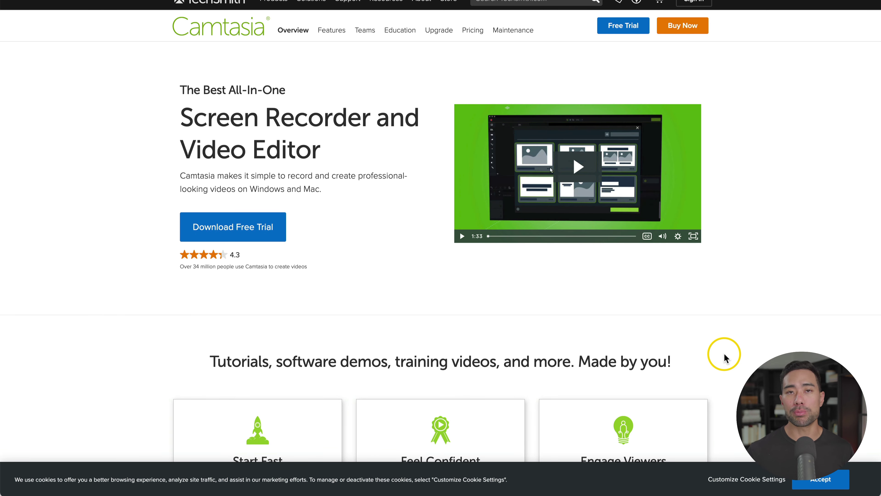
{"action": "scroll", "coordinate": [724, 354], "scroll_direction": "down", "scroll_amount": 3}
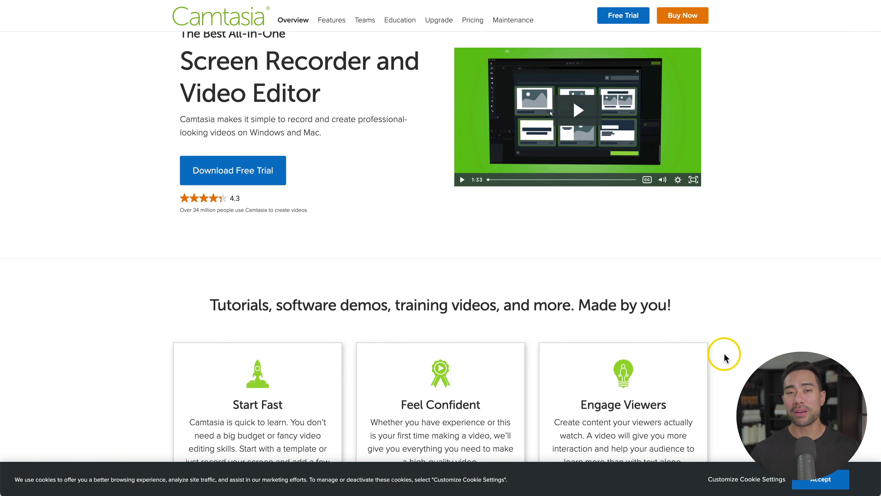
{"action": "scroll", "coordinate": [725, 354], "scroll_direction": "up", "scroll_amount": 1}
{"action": "scroll", "coordinate": [725, 355], "scroll_direction": "down", "scroll_amount": 8}
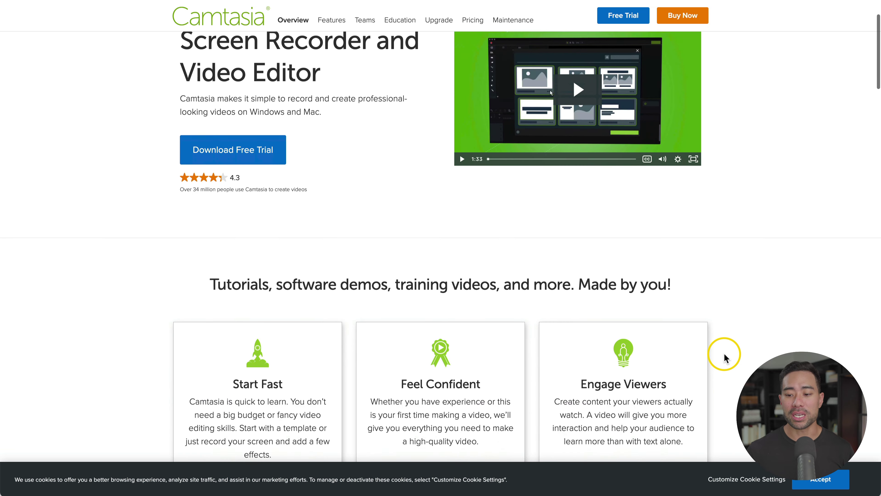
{"action": "scroll", "coordinate": [724, 355], "scroll_direction": "down", "scroll_amount": 4}
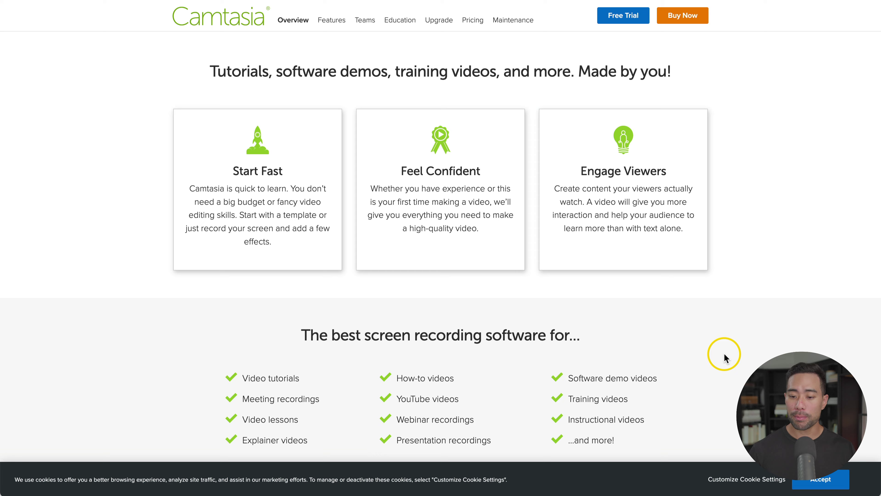
{"action": "scroll", "coordinate": [724, 357], "scroll_direction": "down", "scroll_amount": 12}
{"action": "scroll", "coordinate": [724, 357], "scroll_direction": "up", "scroll_amount": 20}
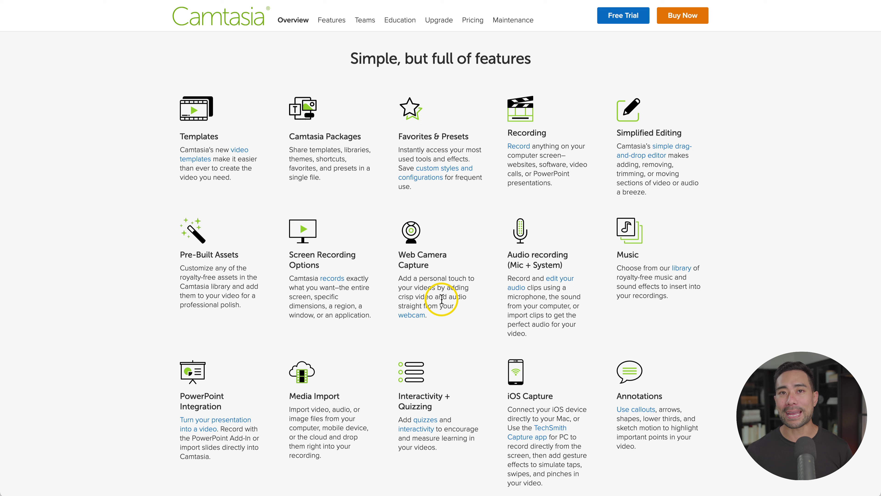
Scroll through the remaining Camtasia features before moving to ScreenFlow's Online Store page
{"action": "scroll", "coordinate": [441, 299], "scroll_direction": "down", "scroll_amount": 8}
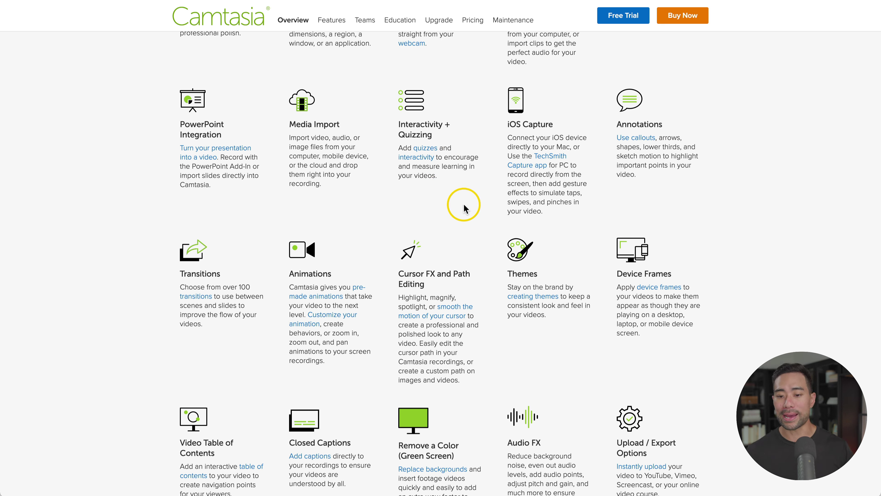
{"action": "scroll", "coordinate": [513, 210], "scroll_direction": "down", "scroll_amount": 1}
{"action": "scroll", "coordinate": [193, 236], "scroll_direction": "down", "scroll_amount": 2}
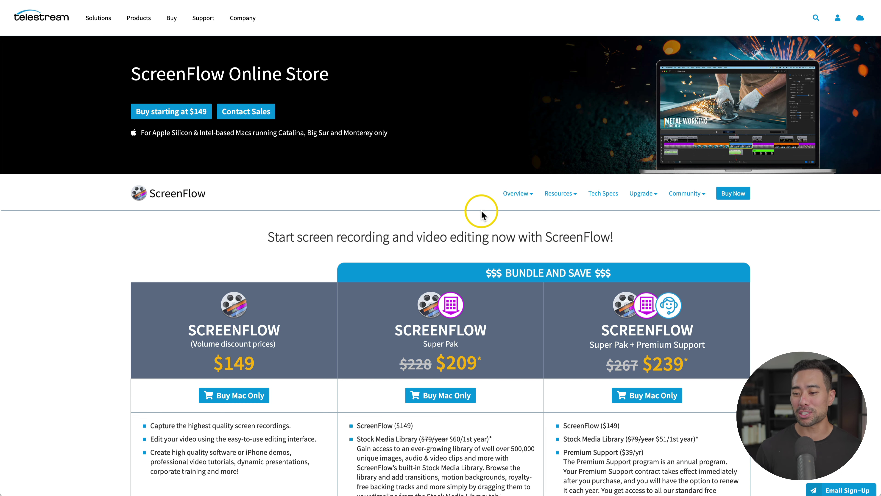
Scroll past ScreenFlow's $149, $209 and $239 tiers to the Professional editing features
{"action": "scroll", "coordinate": [481, 211], "scroll_direction": "down", "scroll_amount": 3}
{"action": "scroll", "coordinate": [481, 214], "scroll_direction": "up", "scroll_amount": 3}
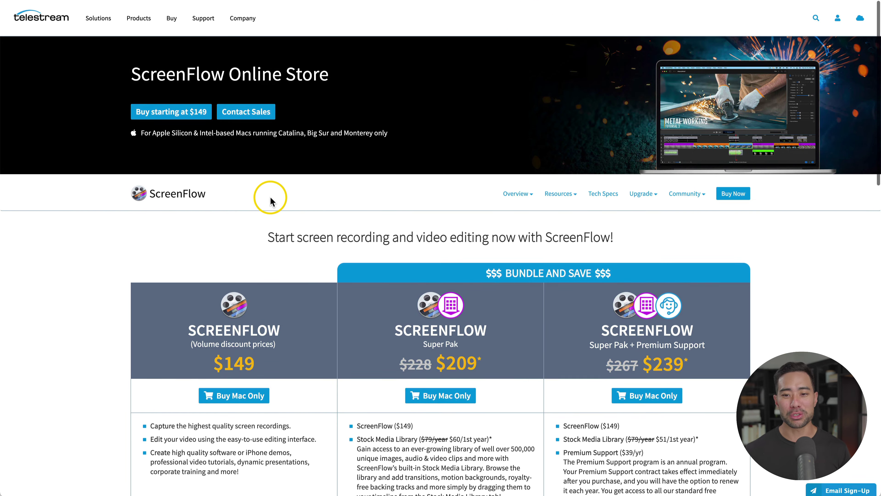
{"action": "left_click", "coordinate": [208, 197]}
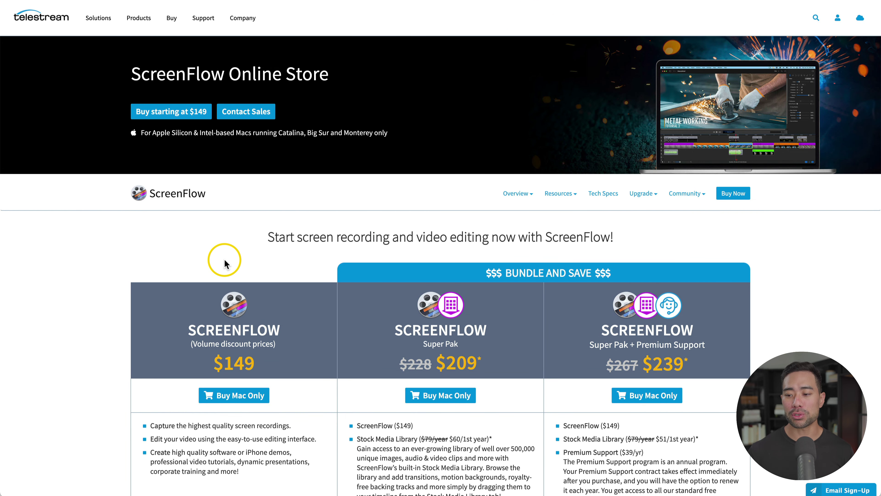
{"action": "scroll", "coordinate": [225, 262], "scroll_direction": "down", "scroll_amount": 3}
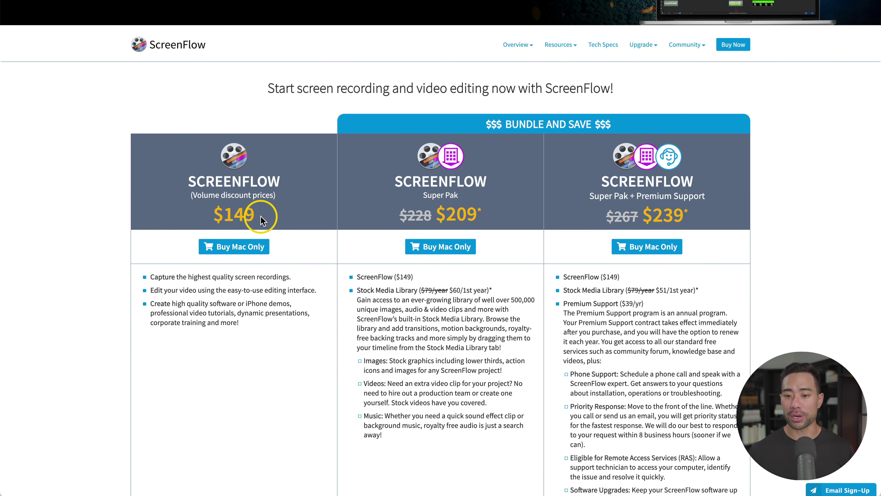
{"action": "scroll", "coordinate": [250, 217], "scroll_direction": "up", "scroll_amount": 1}
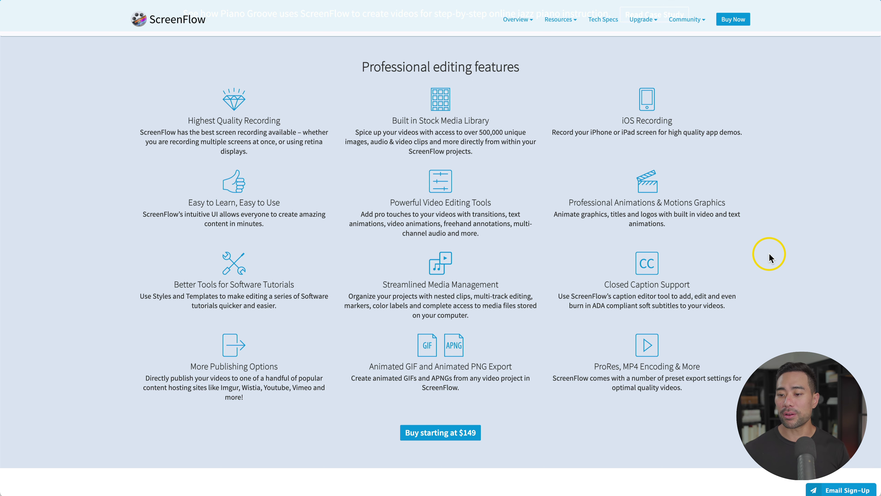
{"action": "scroll", "coordinate": [769, 253], "scroll_direction": "down", "scroll_amount": 10}
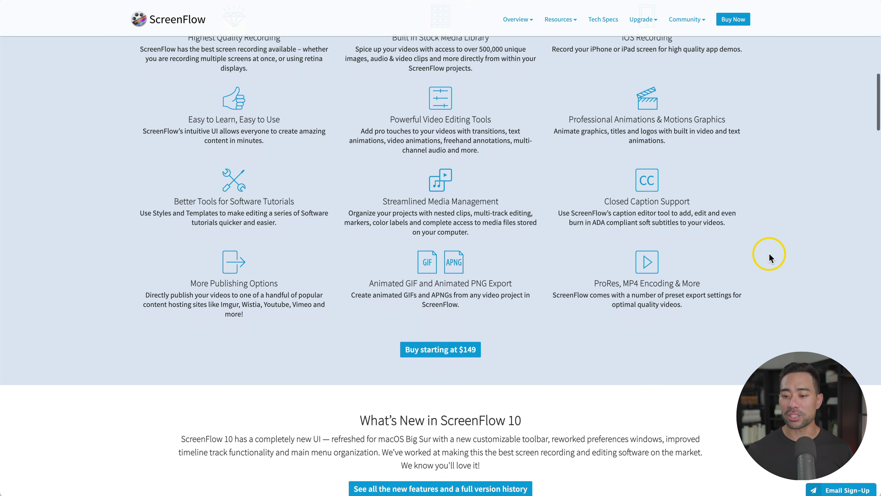
{"action": "scroll", "coordinate": [769, 257], "scroll_direction": "down", "scroll_amount": 1}
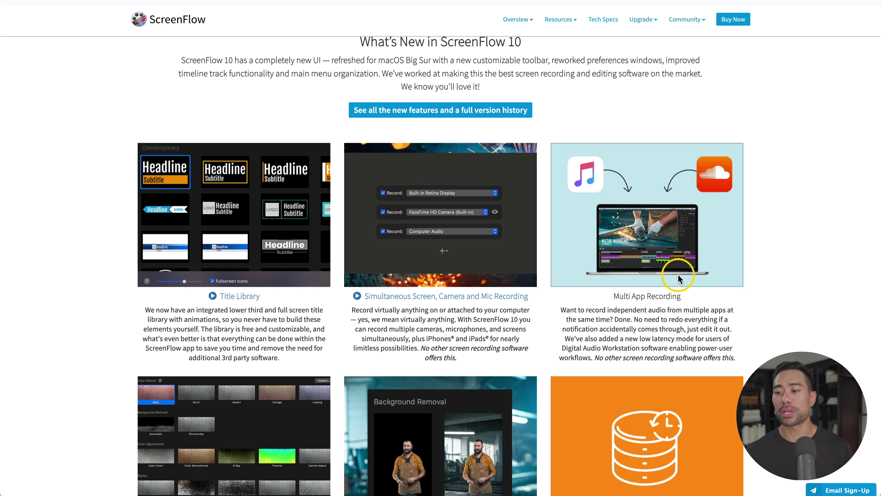
{"action": "scroll", "coordinate": [678, 274], "scroll_direction": "down", "scroll_amount": 5}
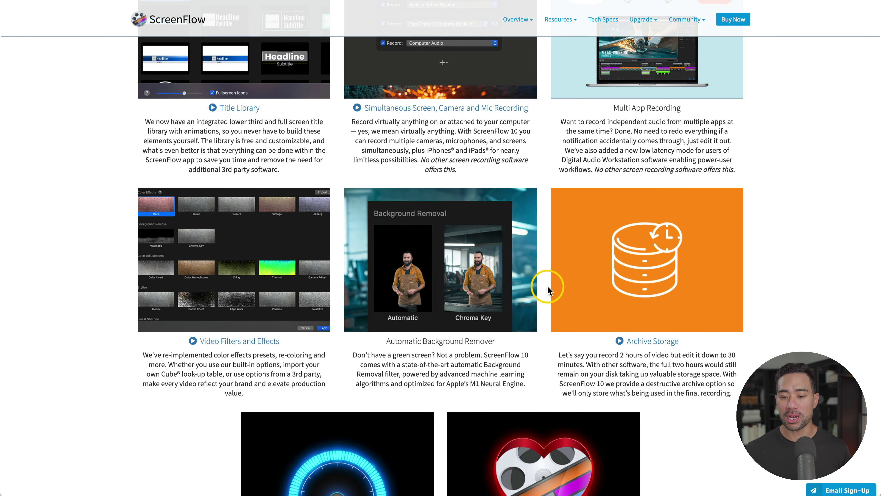
{"action": "scroll", "coordinate": [258, 277], "scroll_direction": "down", "scroll_amount": 1}
{"action": "scroll", "coordinate": [258, 277], "scroll_direction": "down", "scroll_amount": 1}
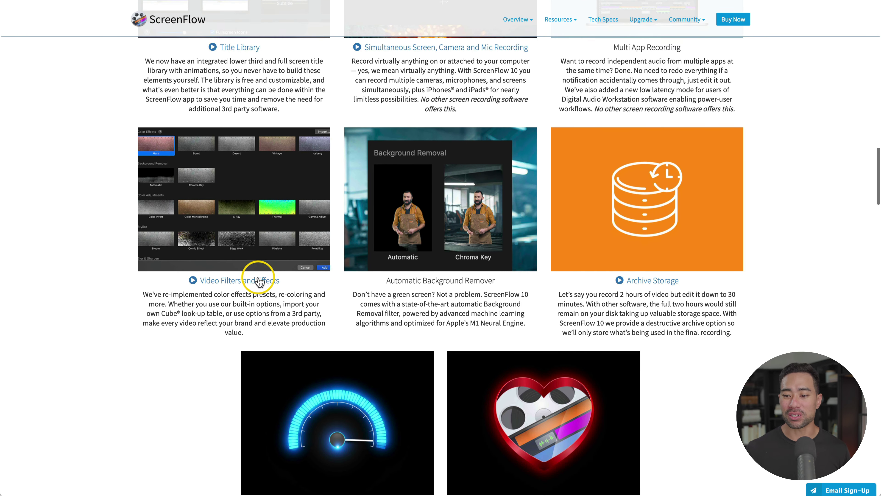
{"action": "scroll", "coordinate": [462, 305], "scroll_direction": "down", "scroll_amount": 12}
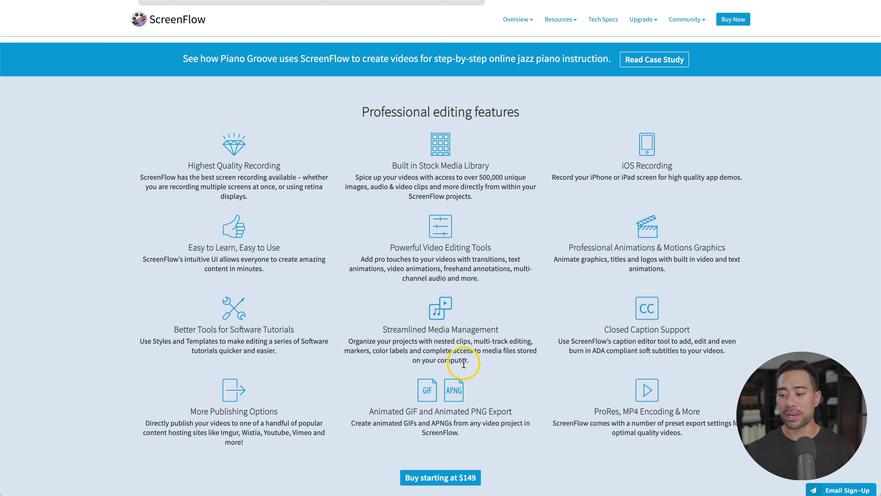